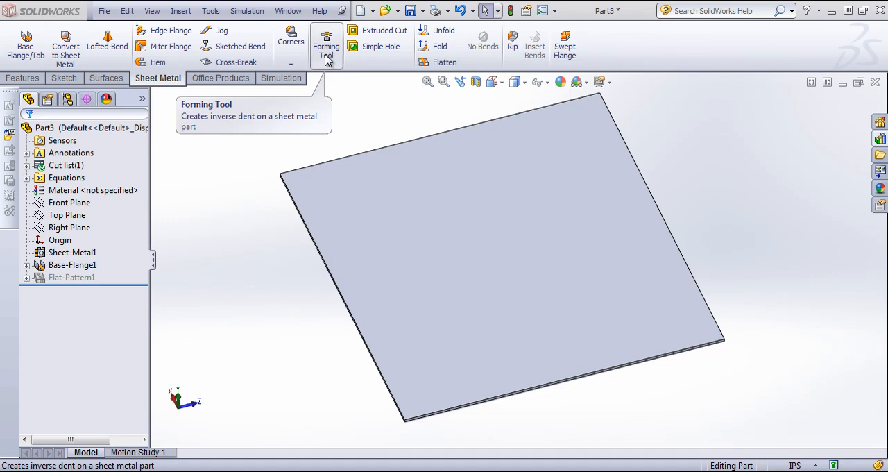
Open the drafted rectangular emboss forming tool from the Design Library as its own part
left_click(879, 139)
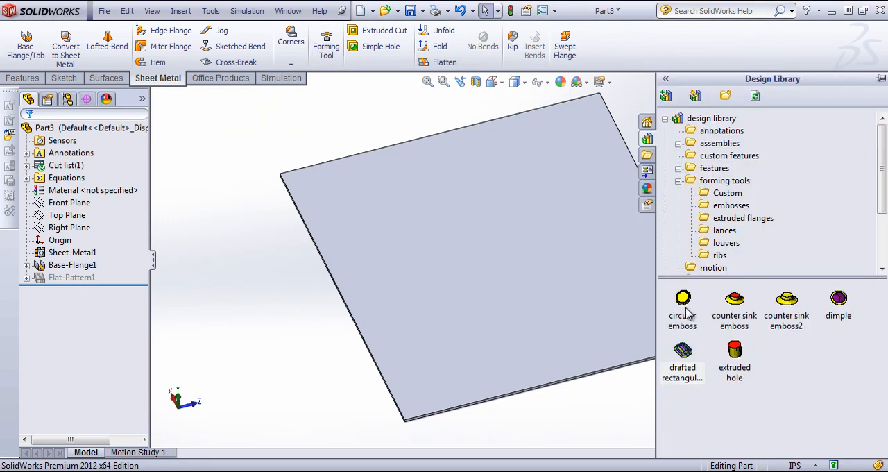
right_click(690, 351)
left_click(723, 361)
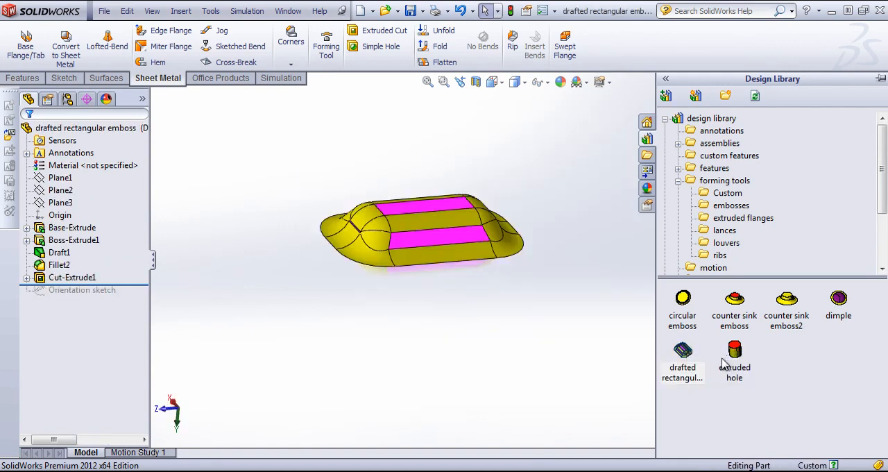
Examine how the emboss is built by rolling its history back to Base-Extrude and forward through Boss-Extrude1, Draft1 and Fillet2
left_click_drag(137, 283, 139, 293)
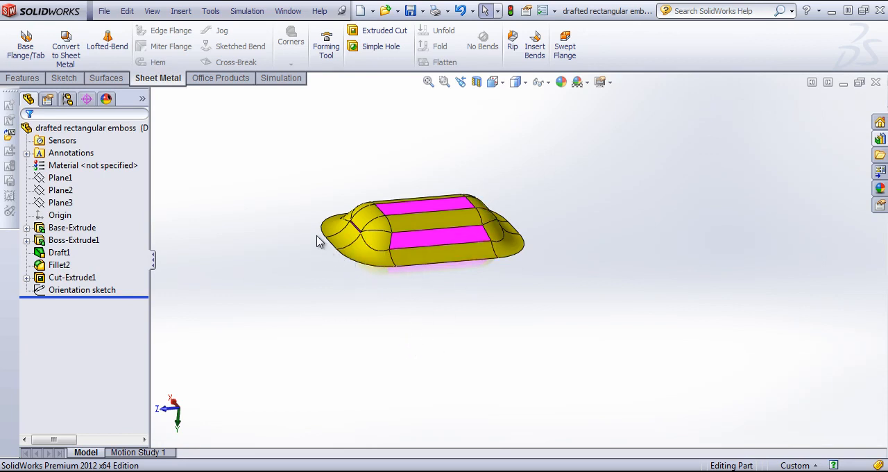
middle_click_drag(513, 258, 488, 272)
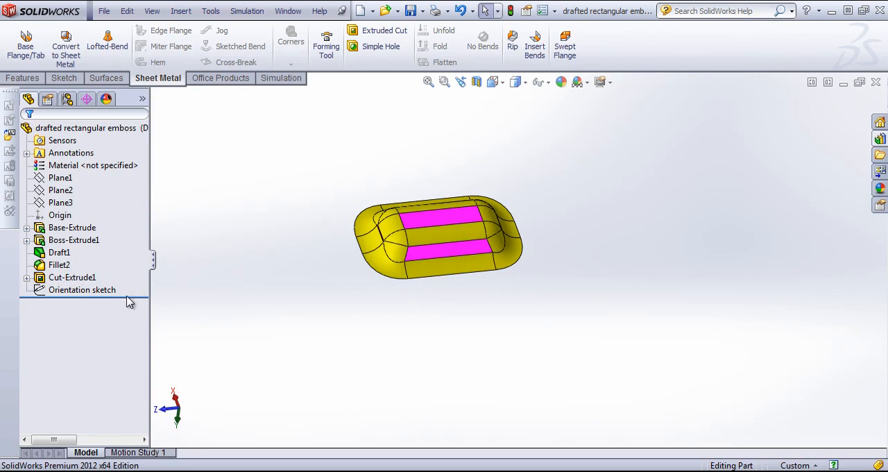
left_click_drag(129, 297, 125, 234)
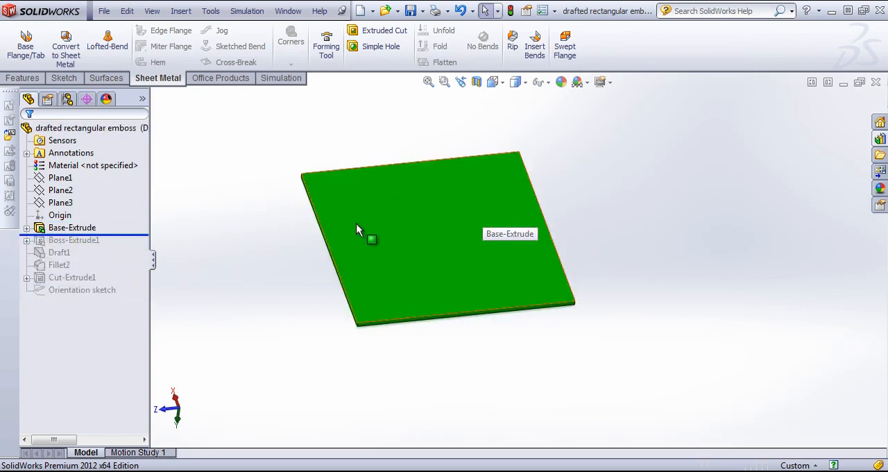
left_click_drag(118, 236, 115, 247)
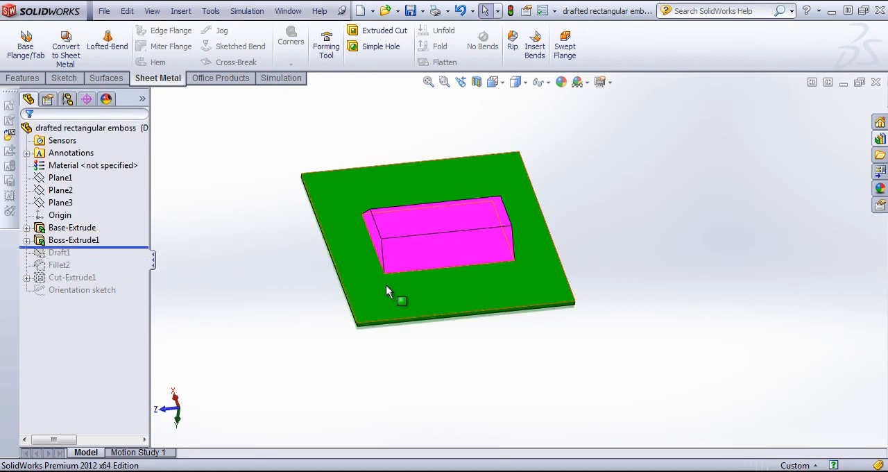
middle_click_drag(392, 291, 372, 242)
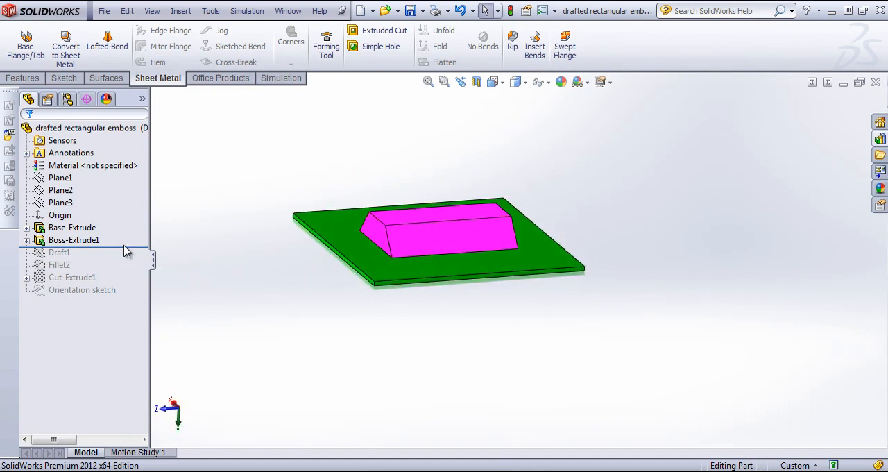
left_click_drag(126, 250, 121, 272)
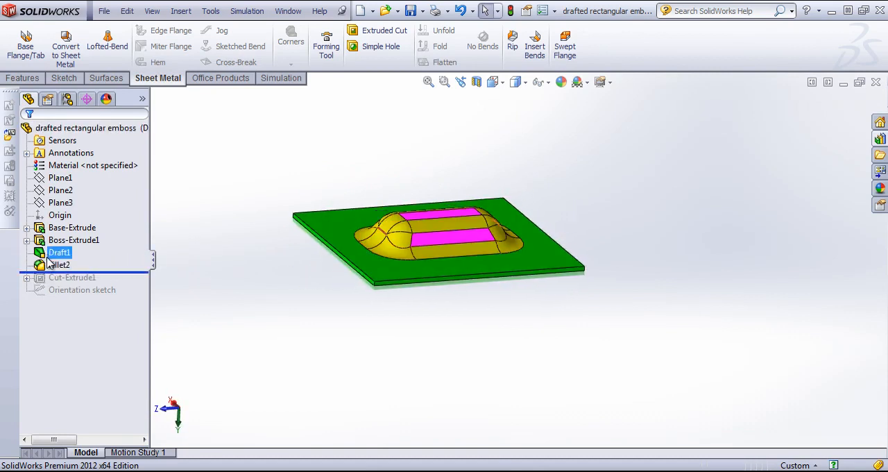
Highlight Fillet2, Draft1 and Base-Extrude in turn to examine the geometry each feature contributes to the emboss
left_click(52, 264)
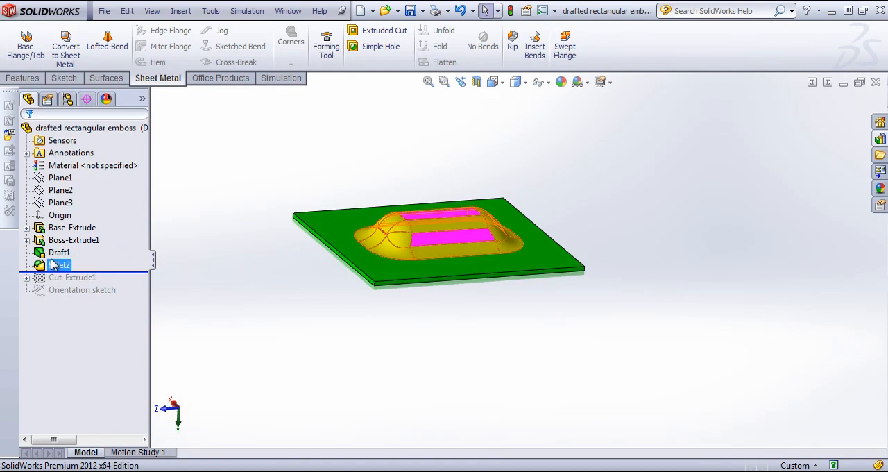
left_click(57, 253)
left_click(58, 229)
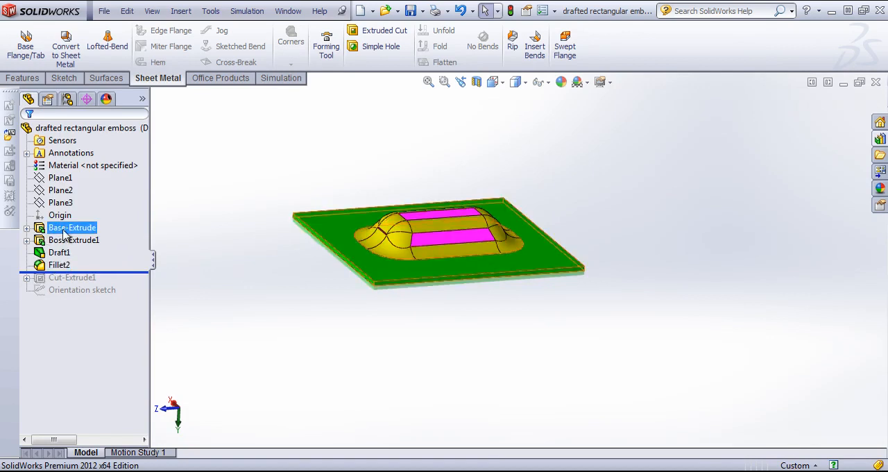
left_click(200, 242)
left_click(40, 268)
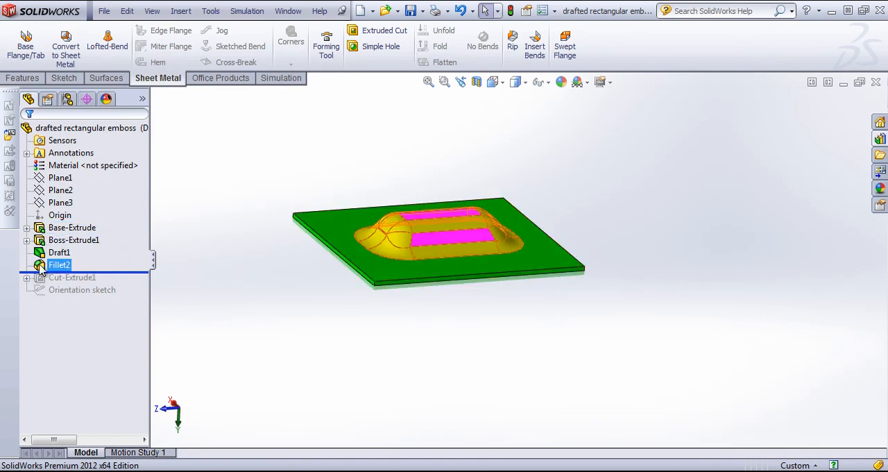
left_click(250, 262)
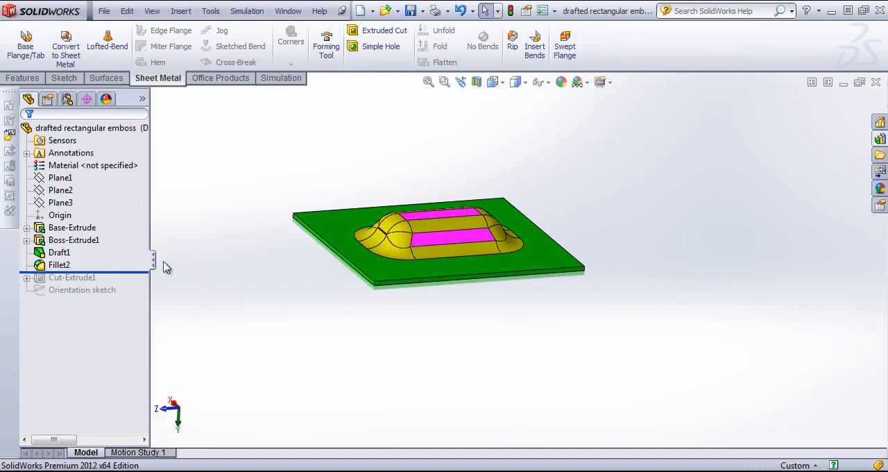
Roll the history forward to include Cut-Extrude1 and inspect the emboss from its underside and top
left_click_drag(118, 270, 118, 285)
middle_click_drag(407, 333, 263, 276)
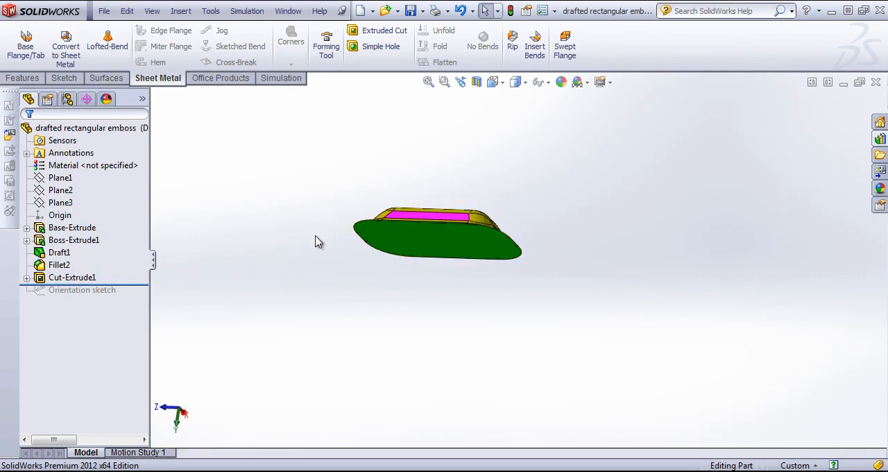
middle_click_drag(314, 240, 367, 324)
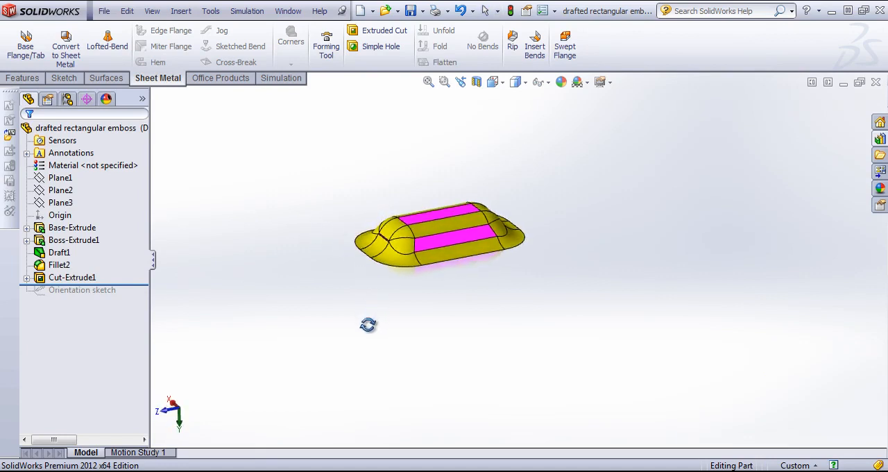
Roll the history forward to include the Orientation sketch and highlight it to examine its outline around the emboss
left_click(138, 287)
left_click_drag(138, 287, 138, 296)
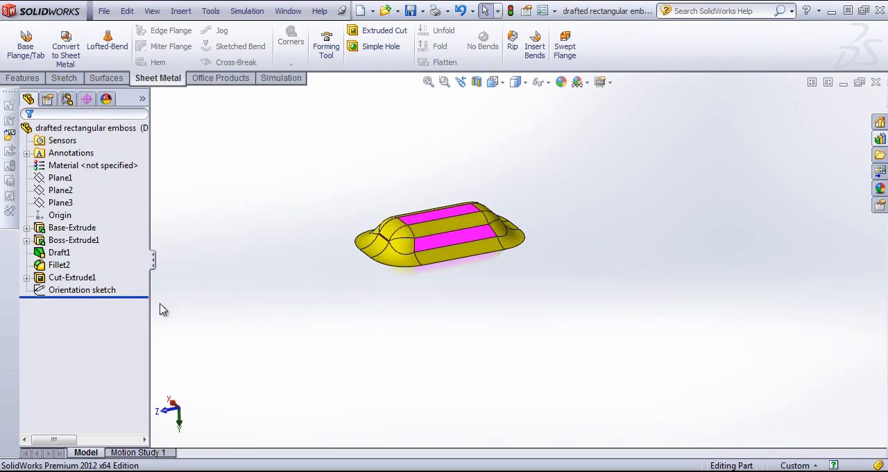
left_click(78, 289)
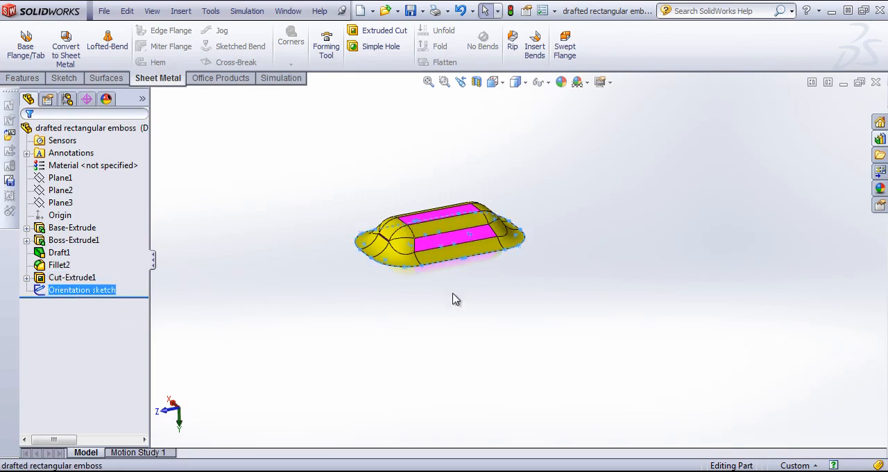
middle_click_drag(478, 337, 476, 370)
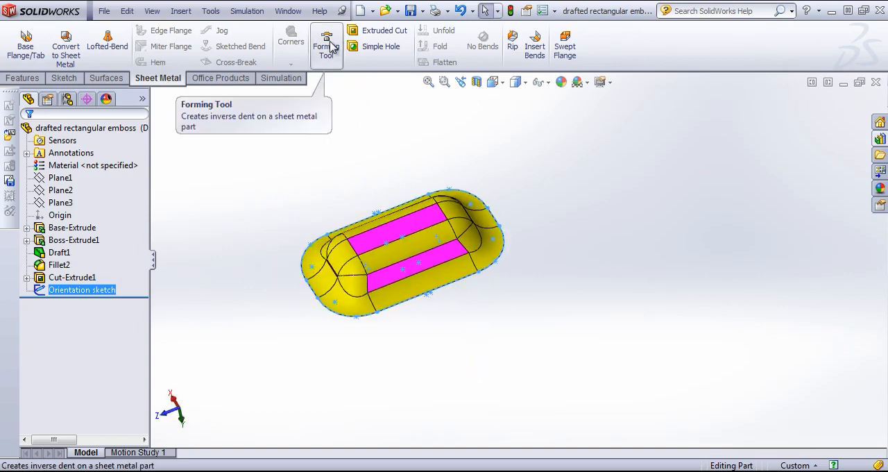
left_click(721, 162)
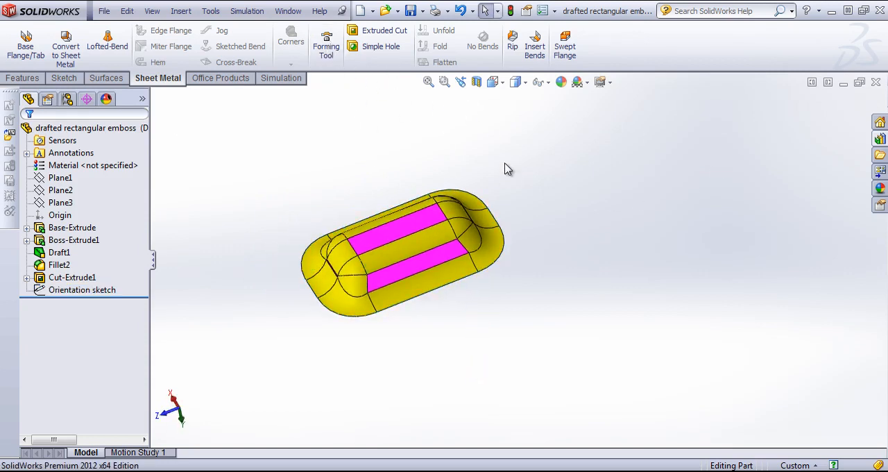
Create a new document from the Part template
left_click(104, 11)
left_click(124, 20)
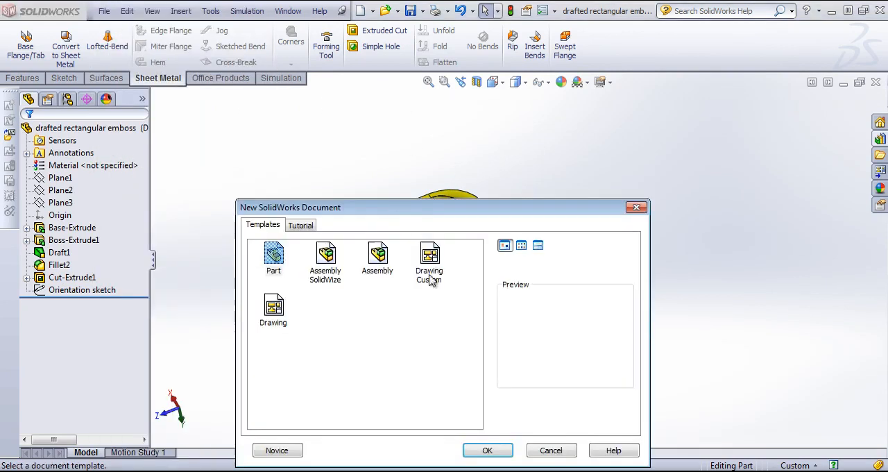
left_click(494, 445)
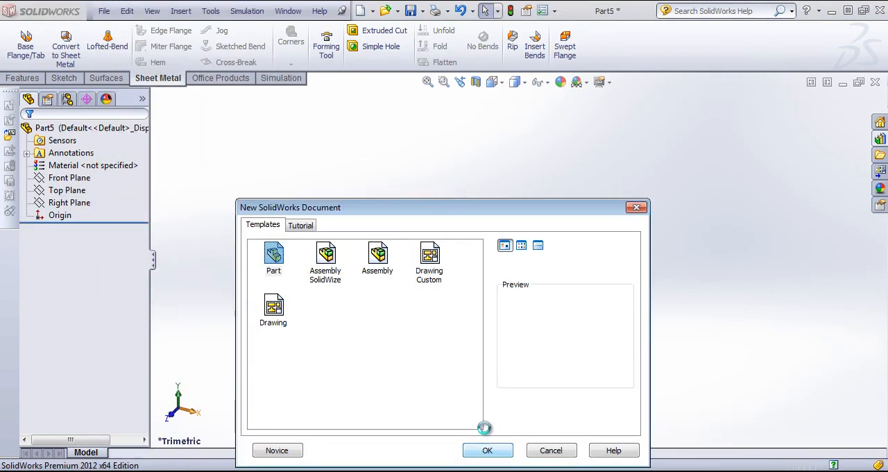
Sketch a center rectangle about 8.05 by 5.12 in on the Top Plane, centred on the origin
left_click(69, 178)
left_click(66, 190)
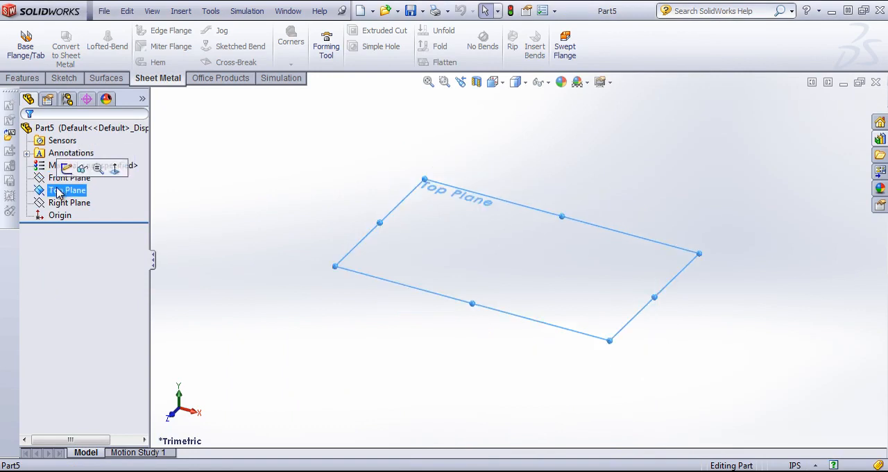
left_click(64, 77)
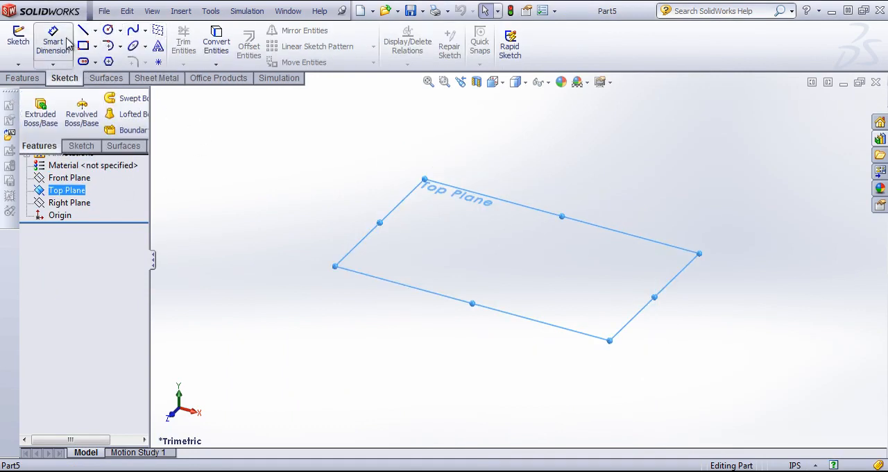
left_click(95, 46)
left_click(113, 75)
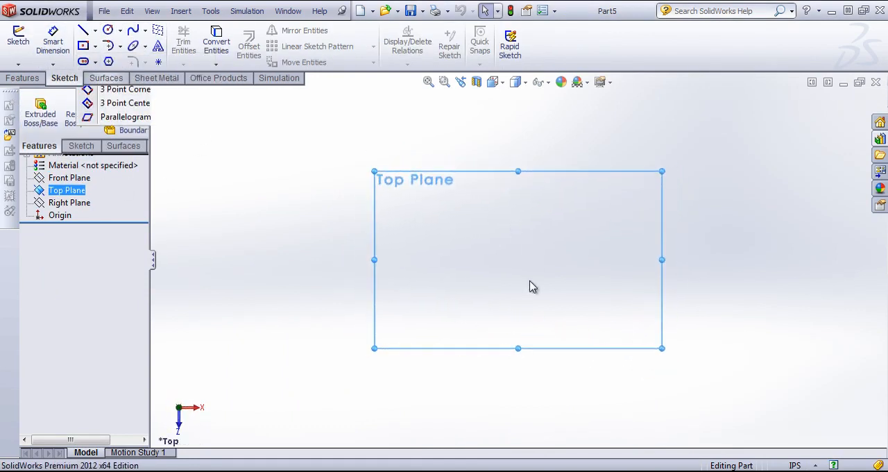
left_click(519, 259)
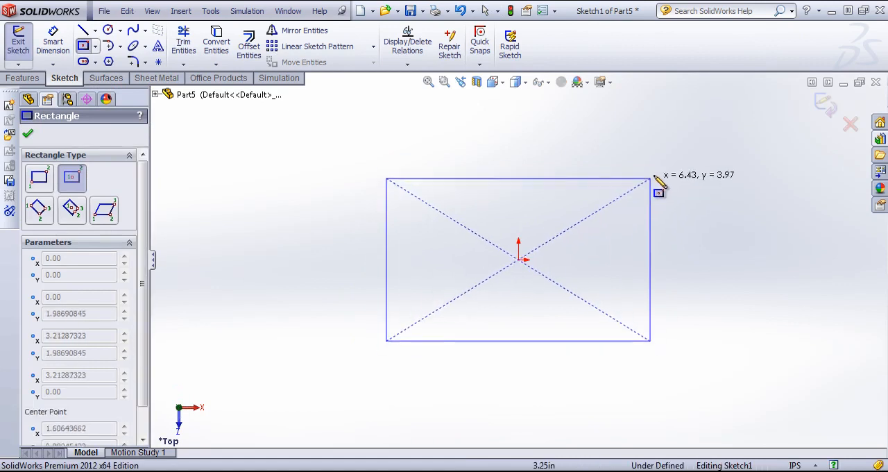
left_click(684, 155)
Dimension the rectangle 3 in wide and 3 in high, and exit the sketch
key("s")
left_click(638, 275)
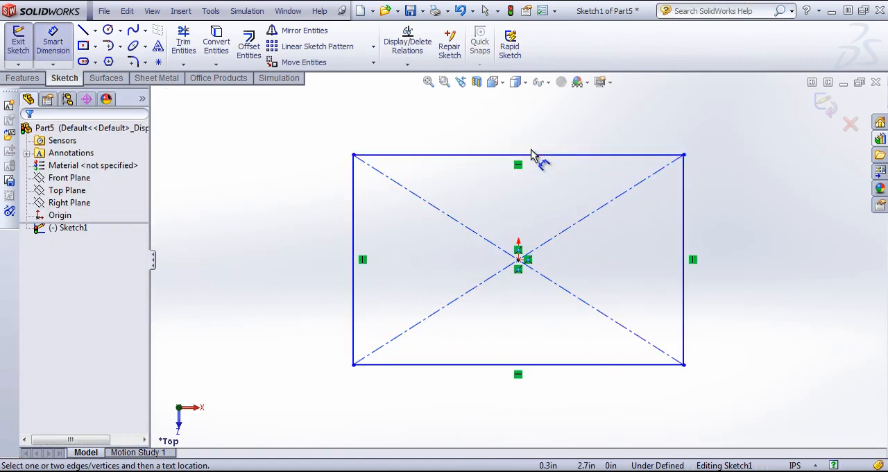
left_click(531, 151)
left_click(527, 129)
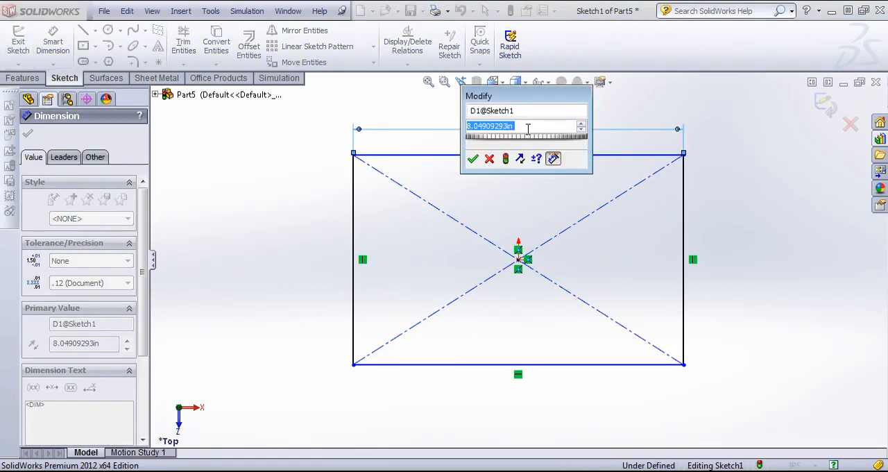
type("3")
key("Return")
left_click(583, 247)
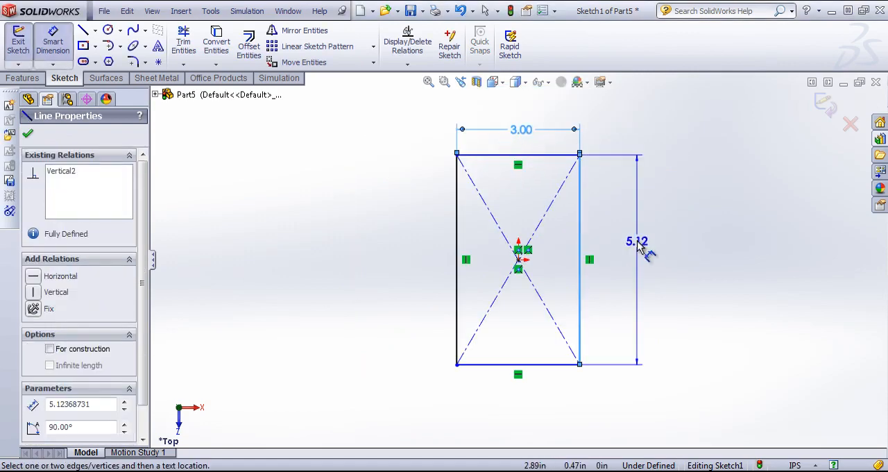
left_click(630, 240)
type("3.00in")
key("Return")
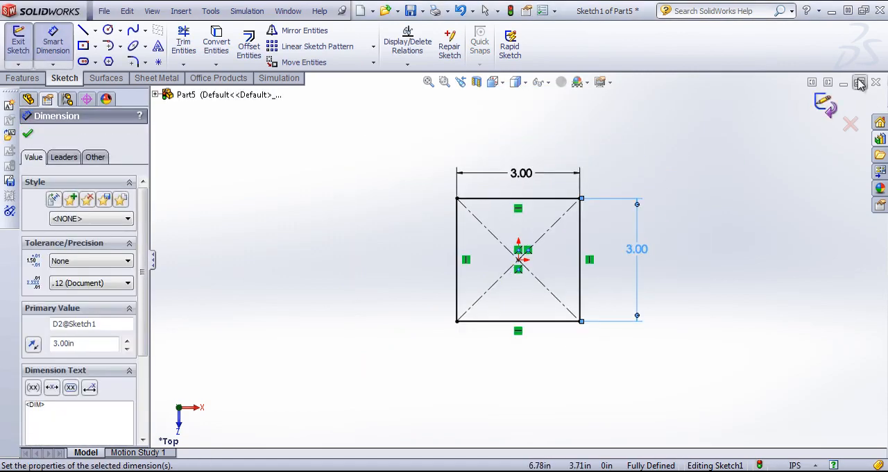
left_click(832, 102)
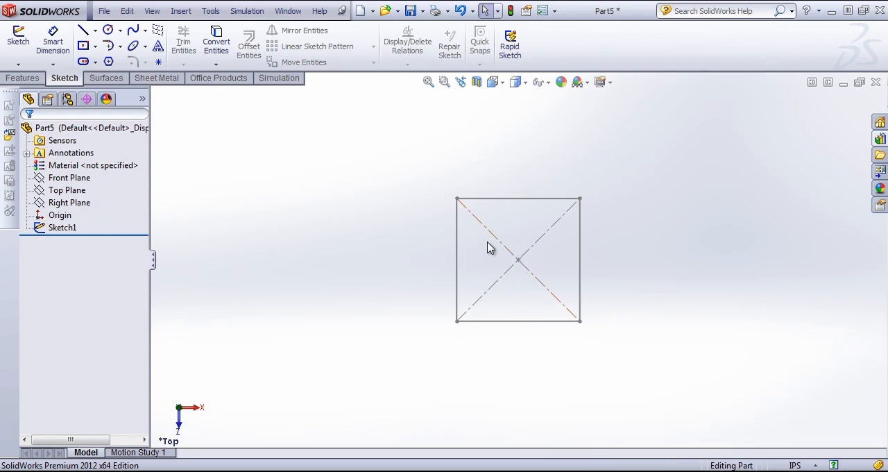
Extrude the square sketch as a blind boss 0.10 in thick
left_click(23, 78)
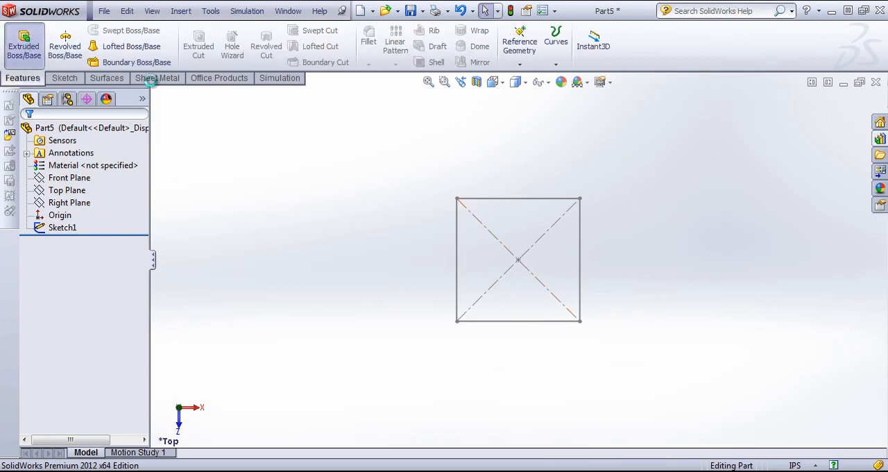
left_click(24, 46)
left_click(518, 198)
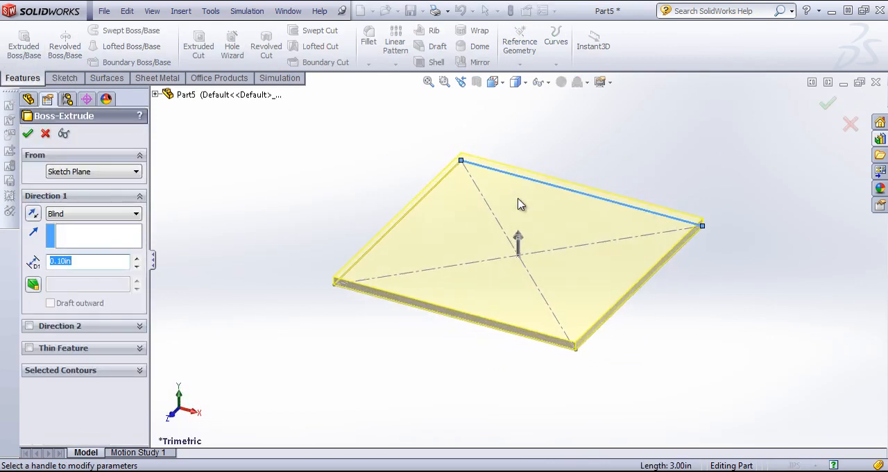
left_click(28, 133)
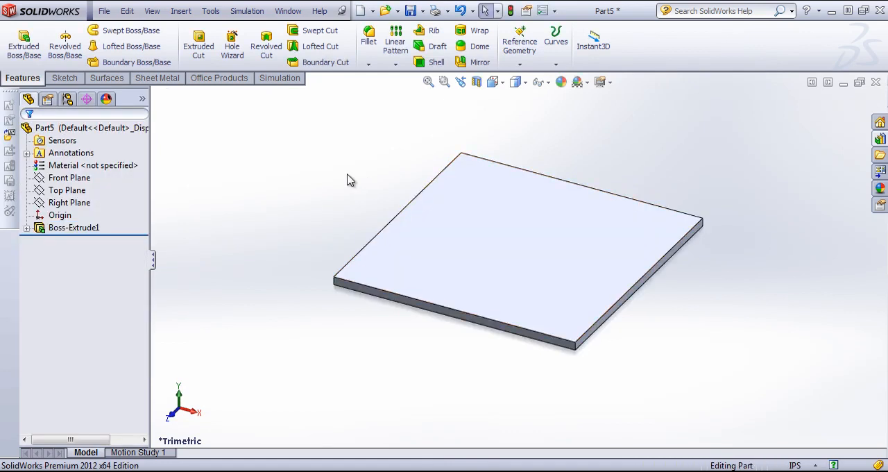
Sketch a six-sided polygon on the plate's top face, centred on the origin and about 1.41 in across flats
middle_click_drag(349, 178, 355, 225)
left_click(65, 78)
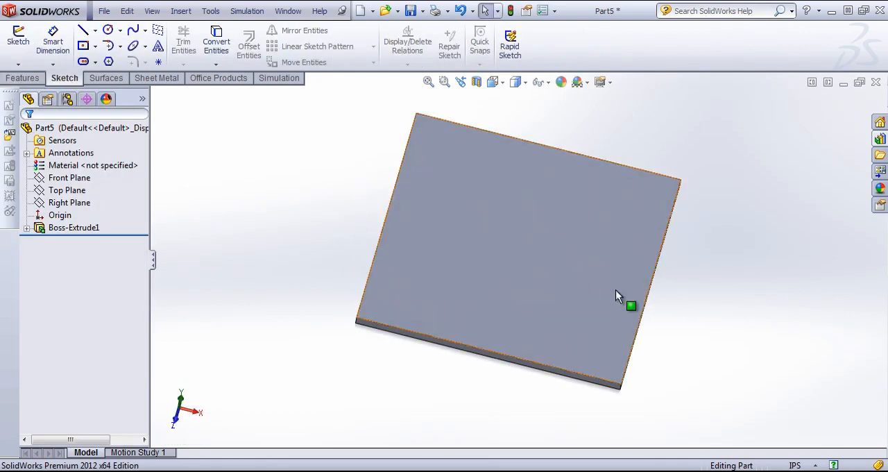
left_click(568, 265)
left_click(109, 61)
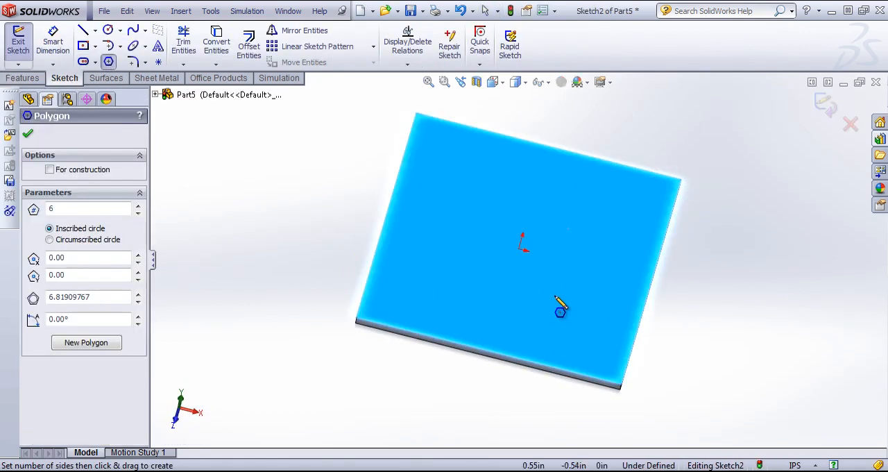
left_click(522, 247)
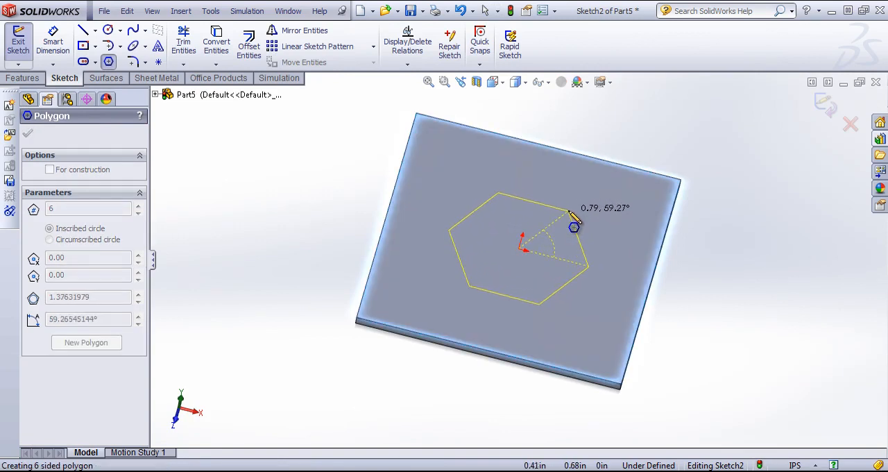
left_click(578, 232)
Dimension the hexagon 1.5 in between two opposite parallel sides
mouse_move(592, 252)
middle_mouse_down()
mouse_move(615, 276)
mouse_move(594, 328)
middle_mouse_up()
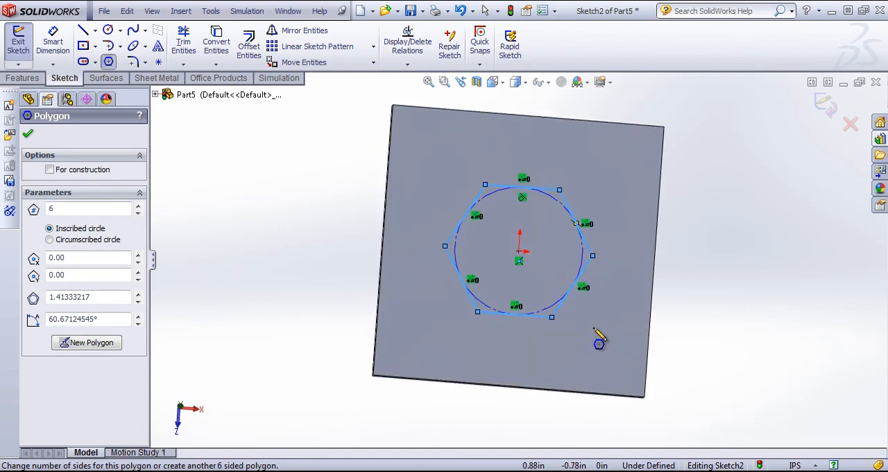
key("s")
left_click(633, 351)
left_click(531, 315)
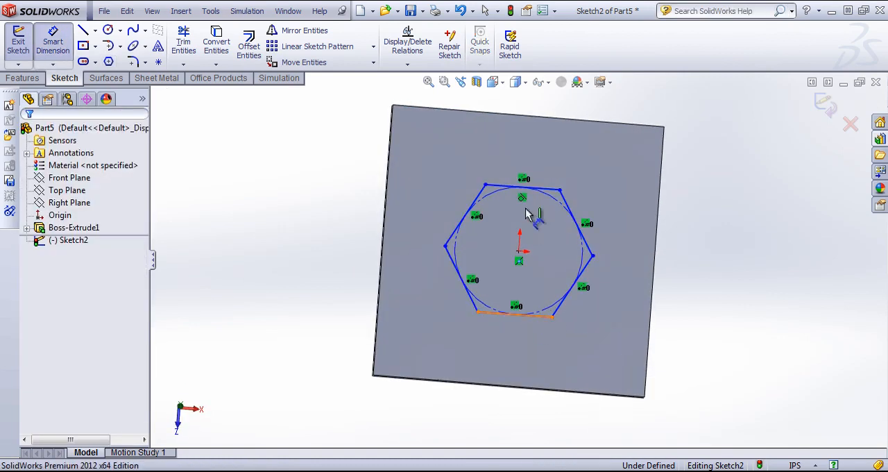
left_click(539, 187)
left_click(723, 250)
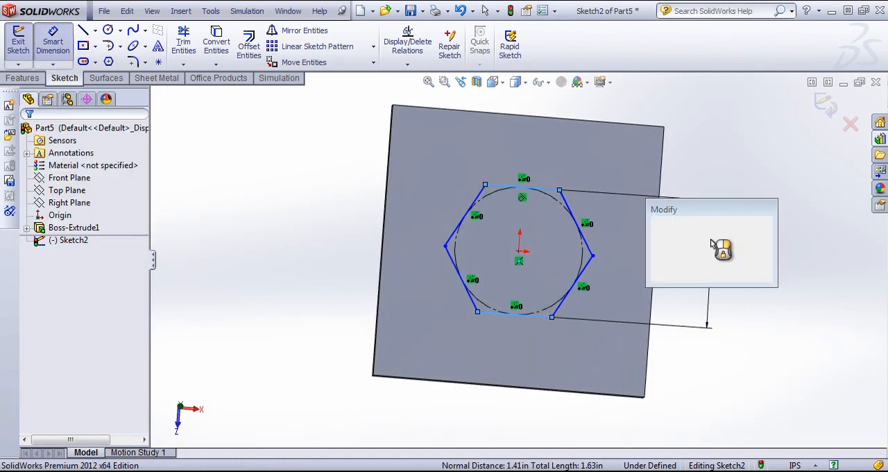
type("1.5")
key("Return")
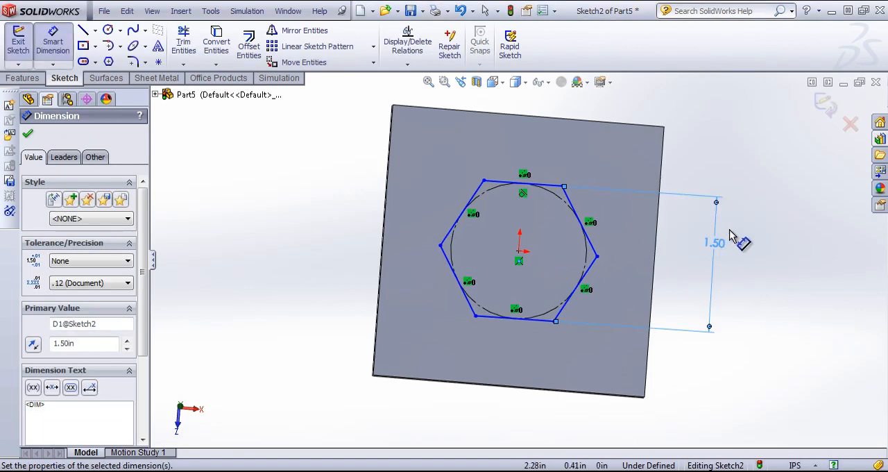
End dimensioning and add a vertical relation between two opposite corner points of the hexagon
right_click(690, 158)
left_click(722, 151)
left_click(483, 181)
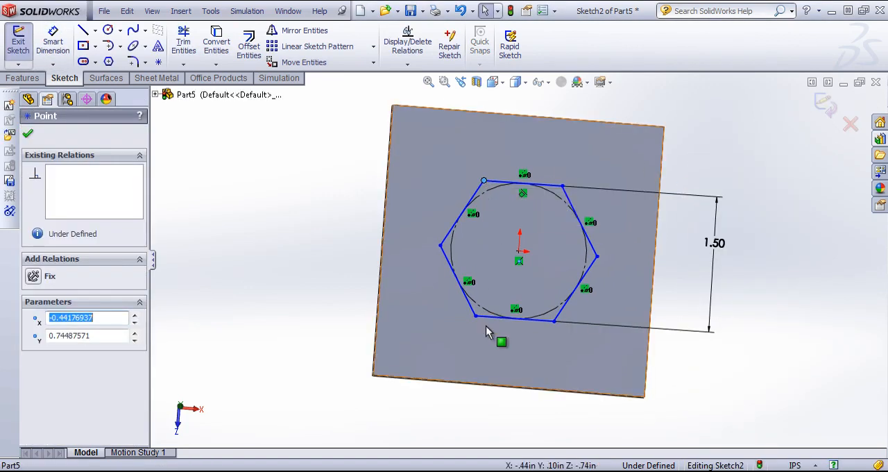
left_click(476, 317, "ctrl")
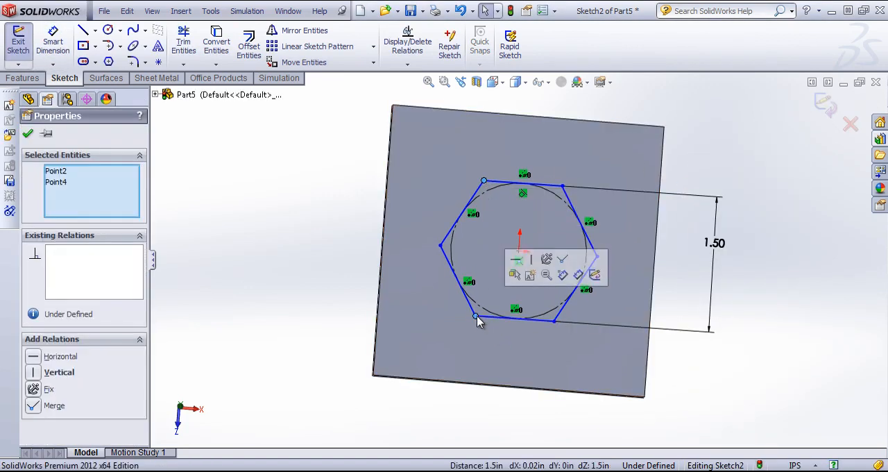
left_click(533, 259)
left_click(738, 174)
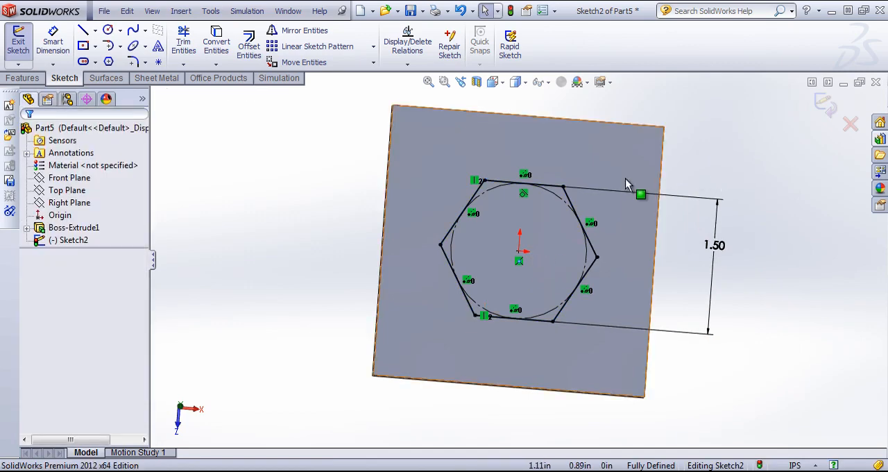
Extrude the hexagon sketch from the plate as a blind boss 0.40 in high with a 5° inward draft
mouse_move(625, 178)
middle_mouse_down()
mouse_move(654, 139)
mouse_move(620, 258)
mouse_move(521, 154)
middle_mouse_up()
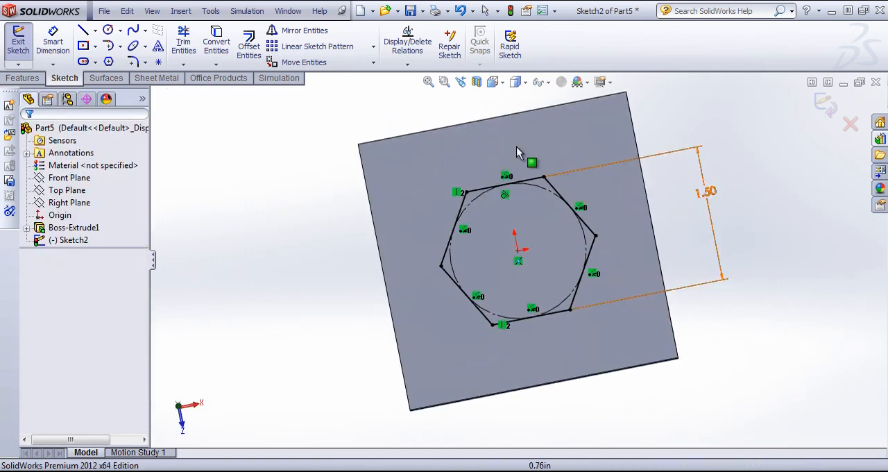
left_click(25, 78)
left_click(23, 43)
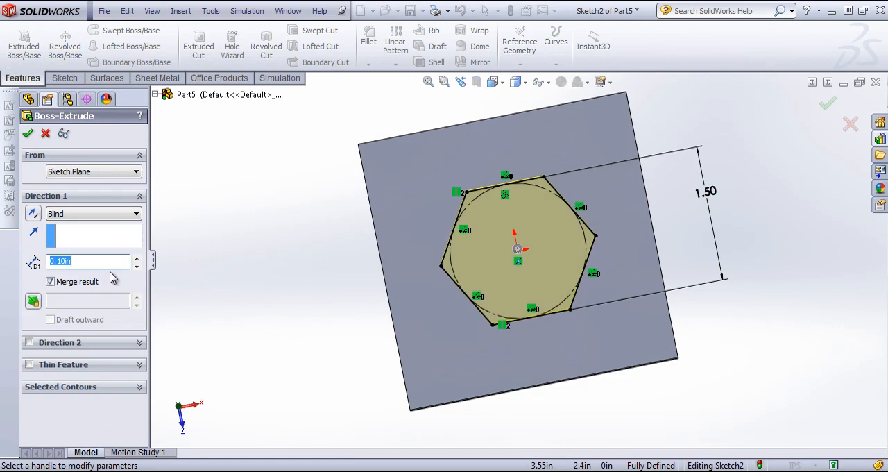
type(".3")
key("Return")
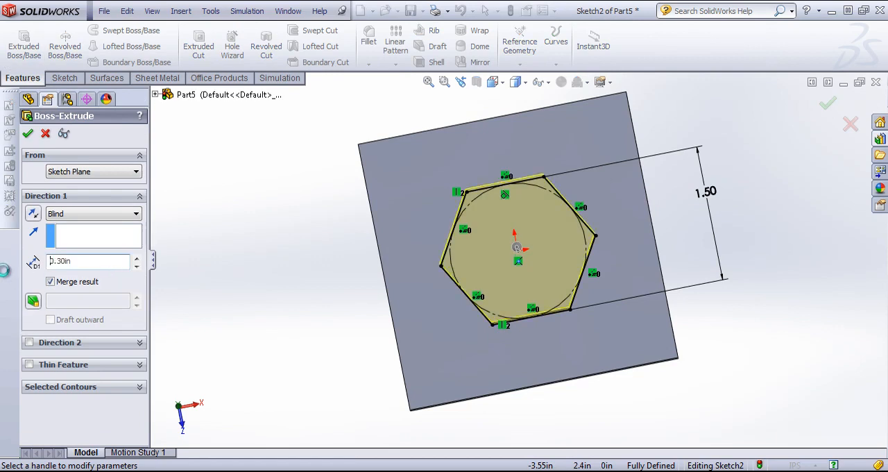
left_click(35, 303)
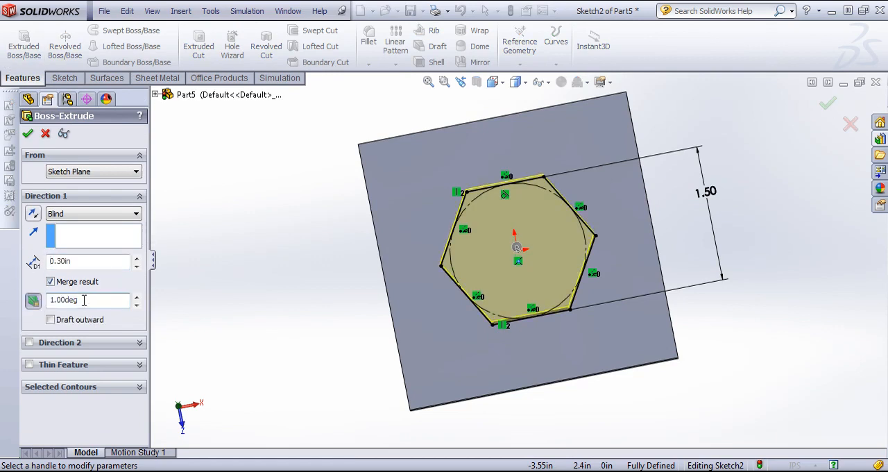
type("5")
key("Return")
middle_click_drag(282, 351, 293, 182)
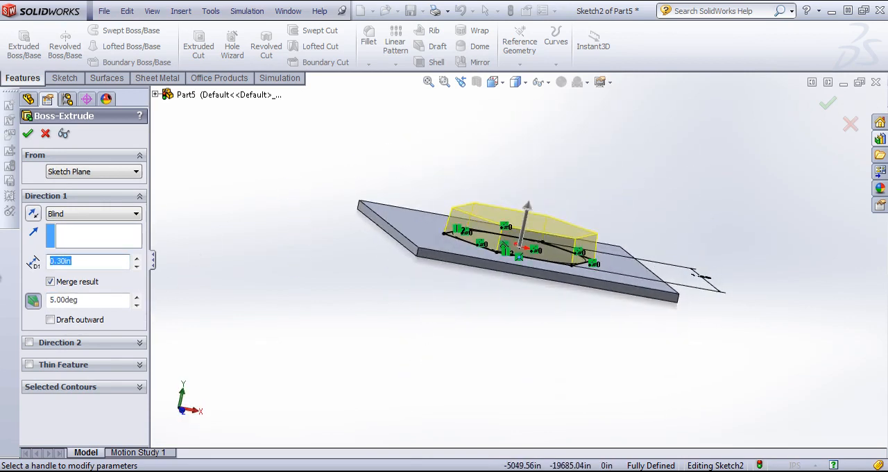
type(".4")
key("Return")
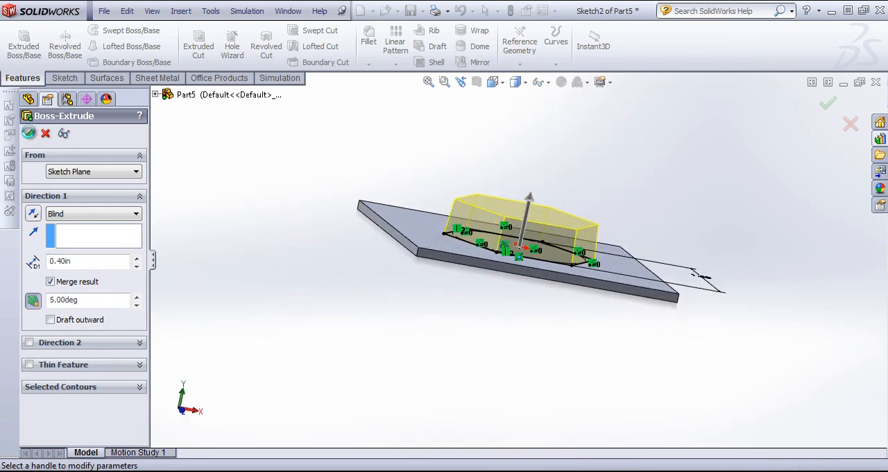
left_click(28, 133)
Fillet all edges of the hexagonal boss, including those where it meets the plate, with a 0.10 in radius
middle_click_drag(403, 243, 376, 213)
left_click(369, 43)
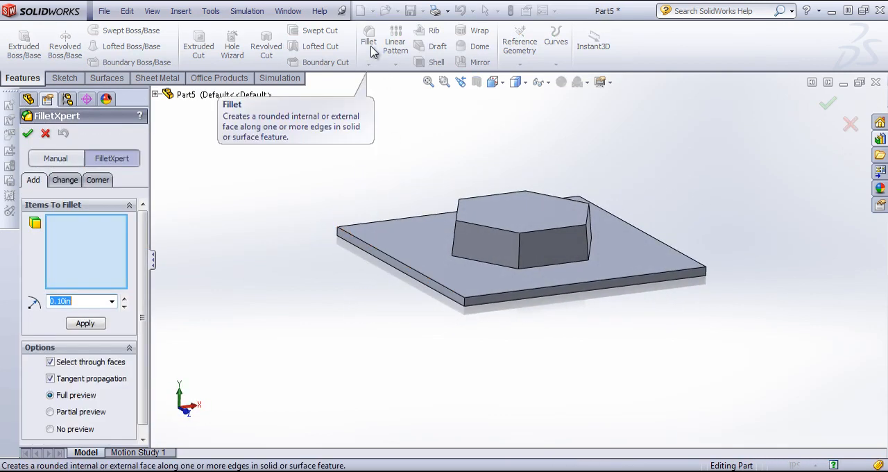
left_click(484, 264)
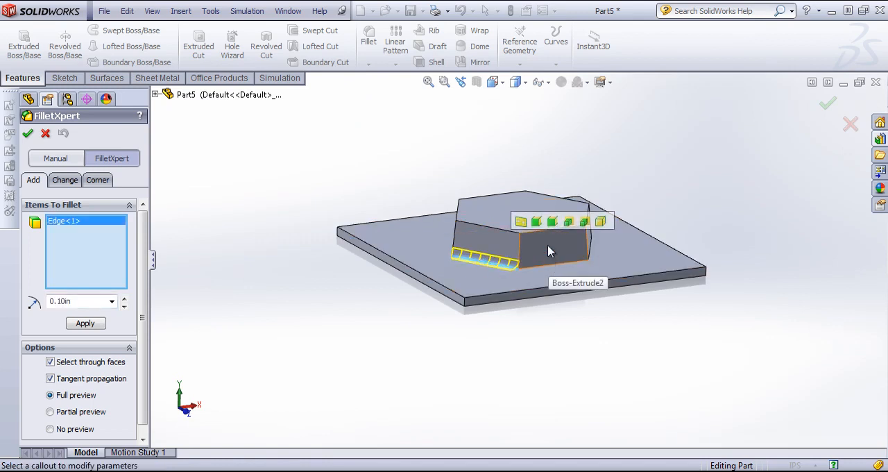
left_click(585, 223)
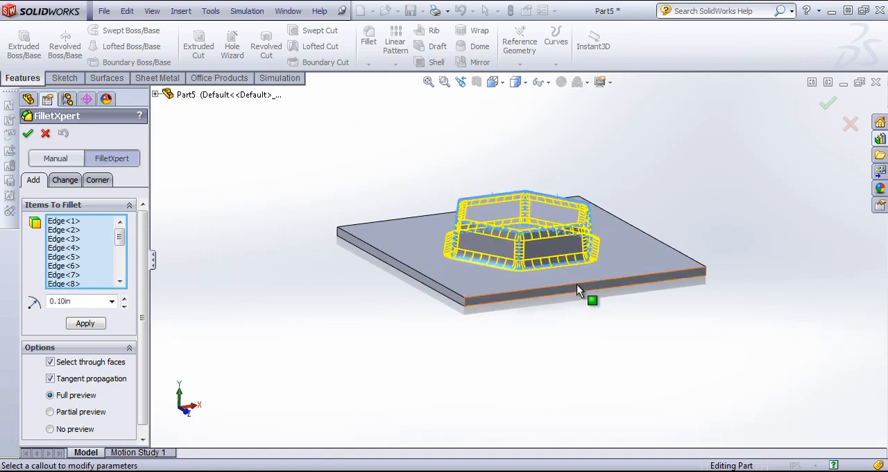
middle_click_drag(601, 248, 581, 290)
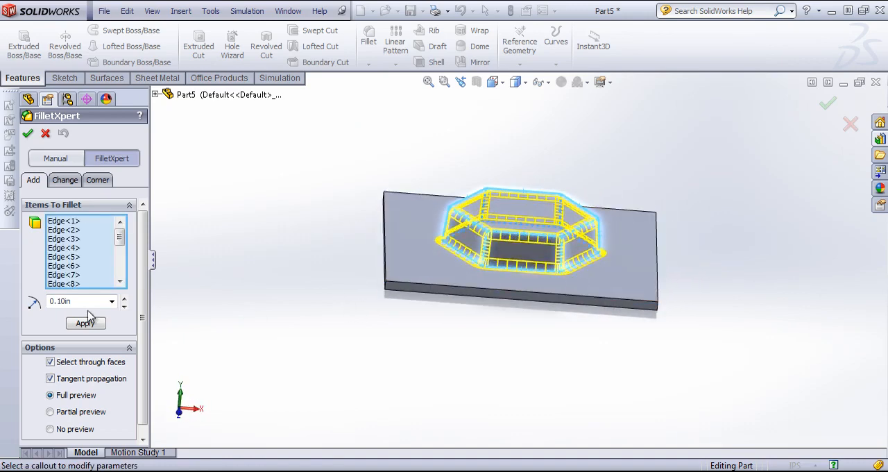
left_click(85, 324)
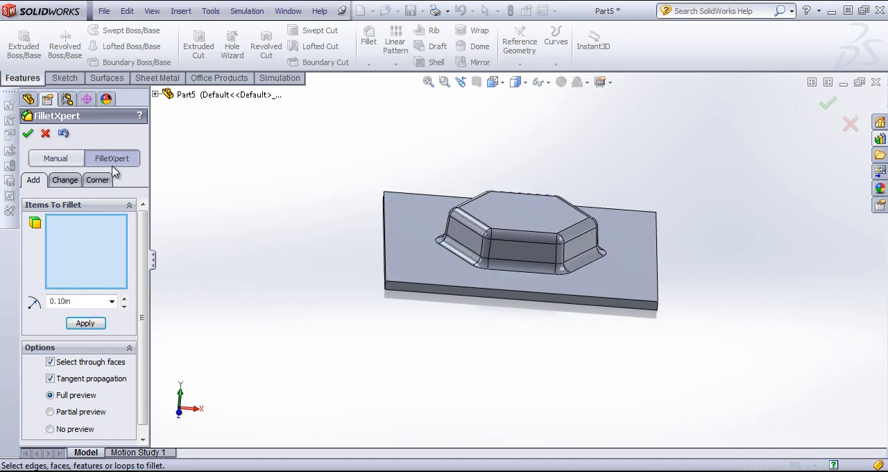
left_click(29, 134)
Sketch a 3 by 0.1 in corner rectangle on the plate's front side face, covering that face from corner to corner
middle_click_drag(376, 247, 376, 204)
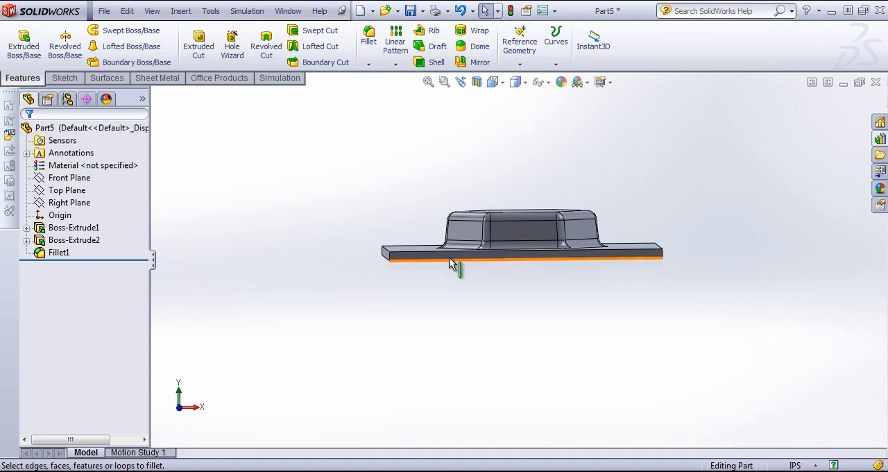
left_click(441, 258)
key("space")
left_click(464, 300)
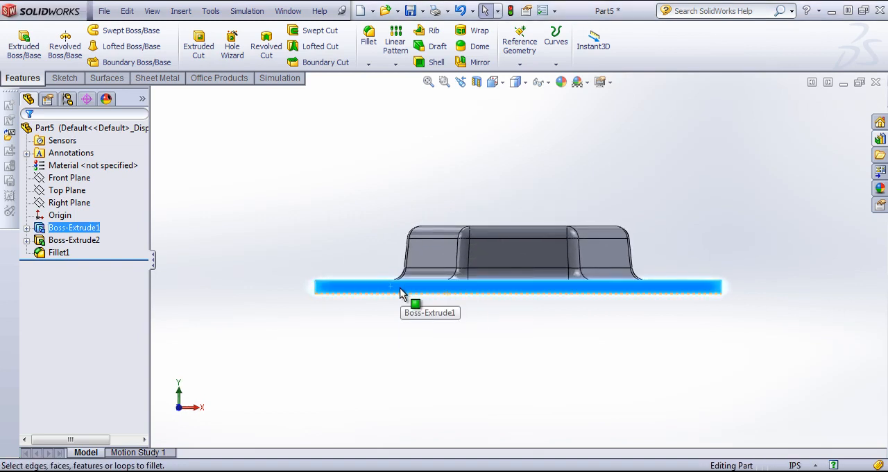
left_click(400, 287)
left_click(447, 318)
key("s")
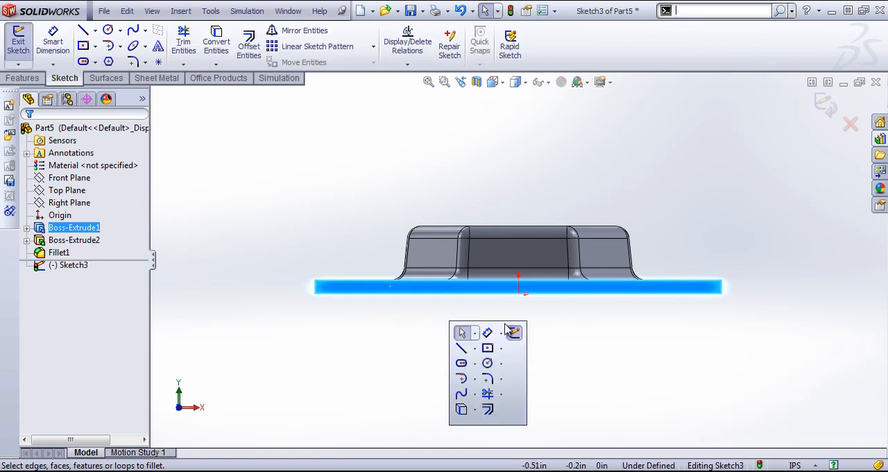
left_click(501, 348)
left_click(517, 363)
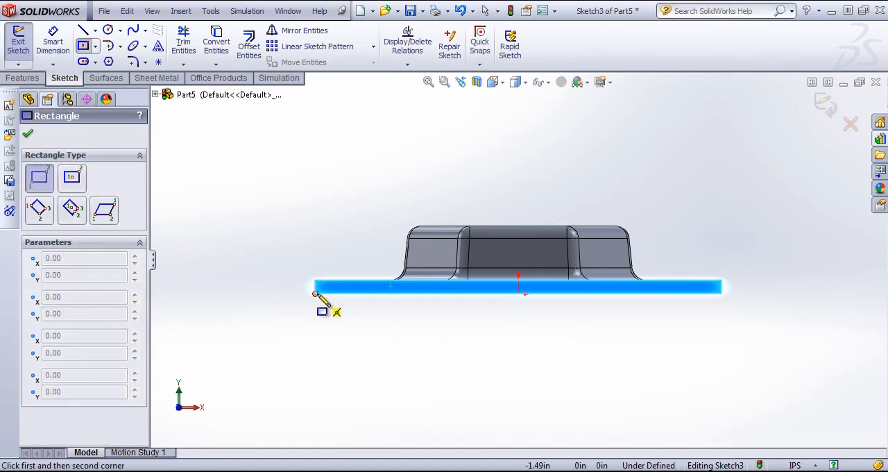
left_click(316, 293)
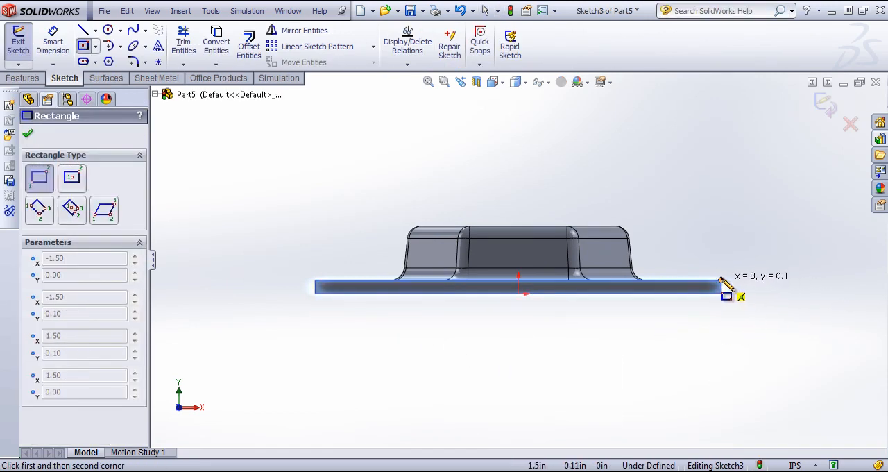
left_click(723, 282)
Extrude-cut the rectangle through the full depth of the base plate to remove the plate from under the boss
left_click(22, 78)
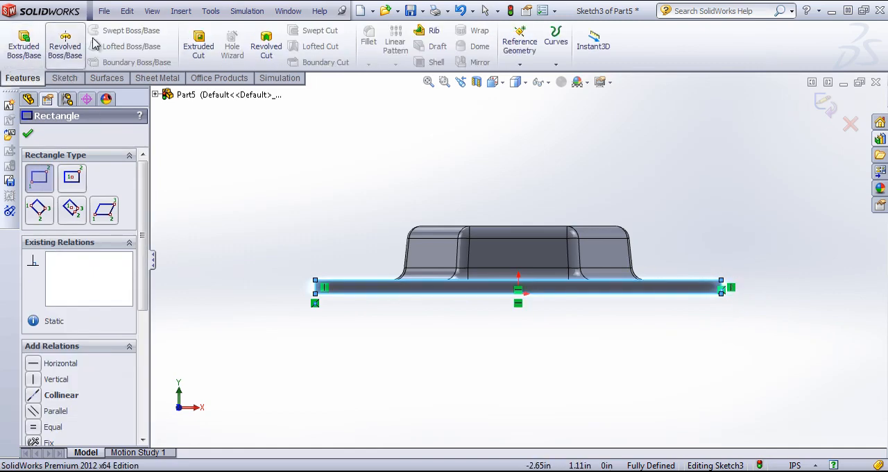
left_click(198, 45)
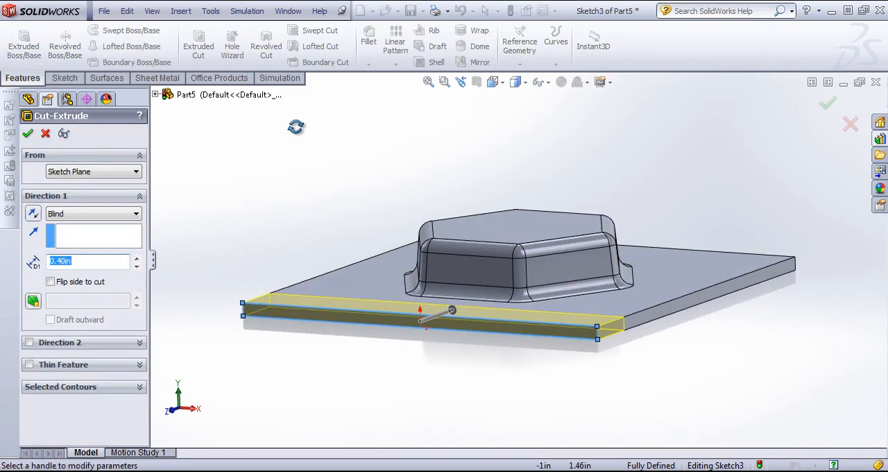
left_click(95, 213)
left_click(72, 235)
left_click(27, 134)
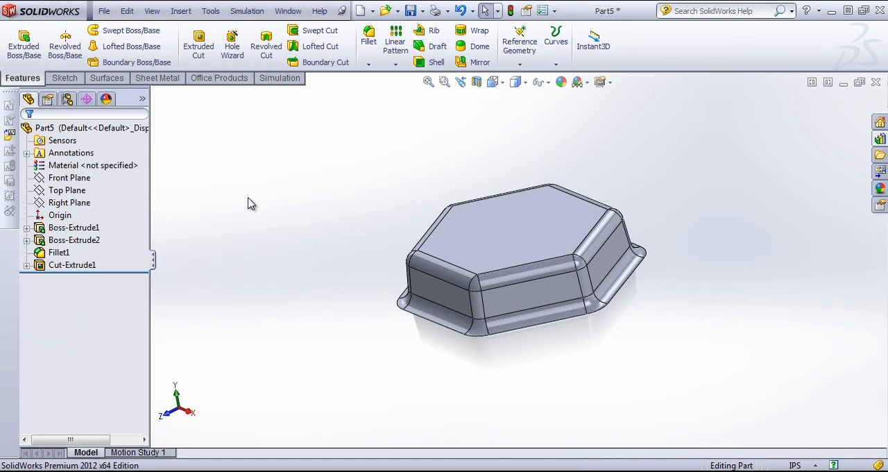
Highlight the base plate's original sketch and inspect its position relative to the underside of the hexagonal body
left_click(27, 228)
left_click(75, 239)
mouse_move(179, 264)
middle_mouse_down()
mouse_move(232, 202)
mouse_move(240, 169)
mouse_move(260, 161)
mouse_move(365, 259)
middle_mouse_up()
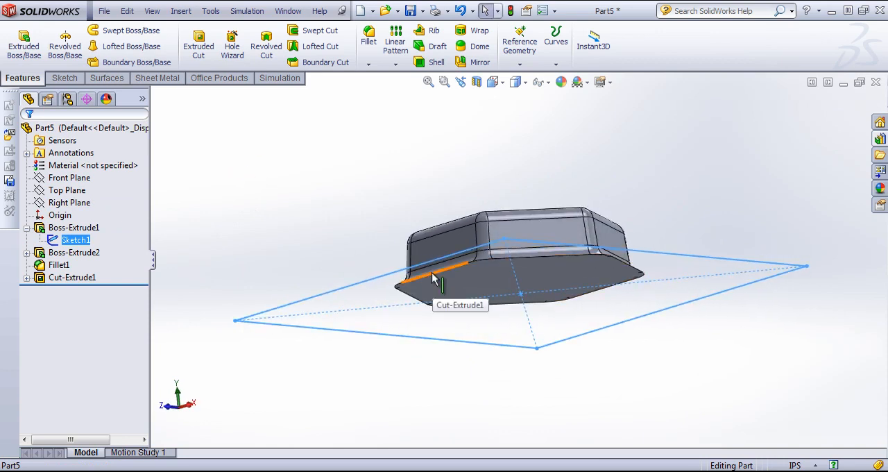
mouse_move(268, 137)
middle_mouse_down()
mouse_move(262, 202)
mouse_move(391, 224)
mouse_move(412, 246)
mouse_move(452, 255)
mouse_move(668, 234)
mouse_move(534, 333)
mouse_move(476, 275)
mouse_move(529, 373)
middle_mouse_up()
left_click(269, 204)
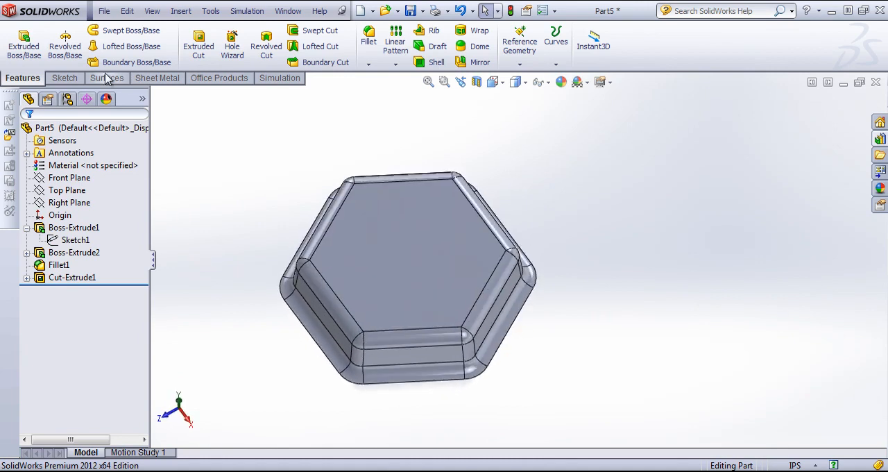
Define the body as a forming tool, using the flat hexagonal underside as the stopping face with no faces to remove
left_click(158, 77)
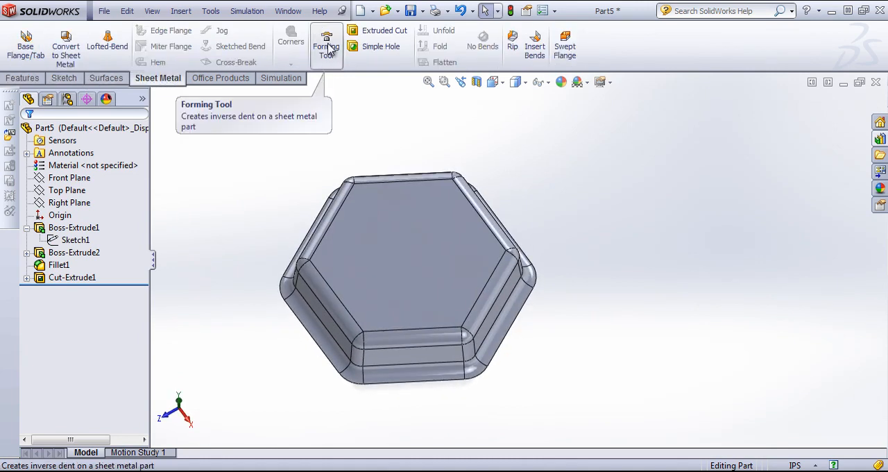
left_click(322, 36)
middle_click_drag(253, 307, 258, 88)
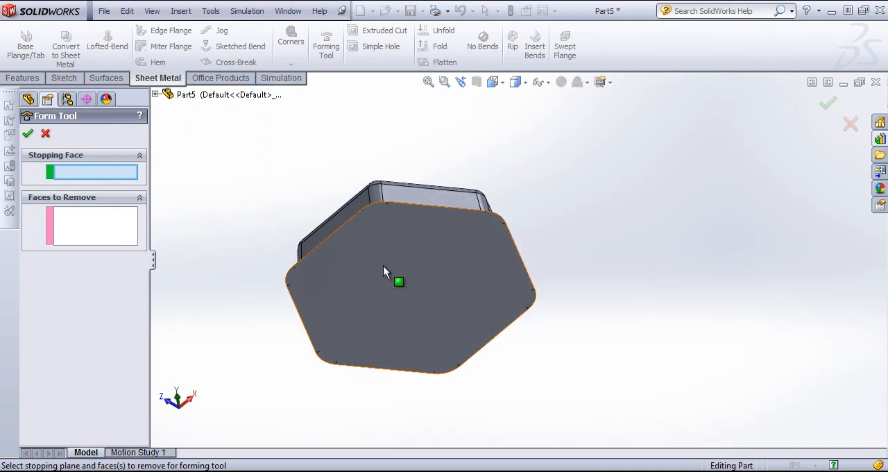
left_click(371, 247)
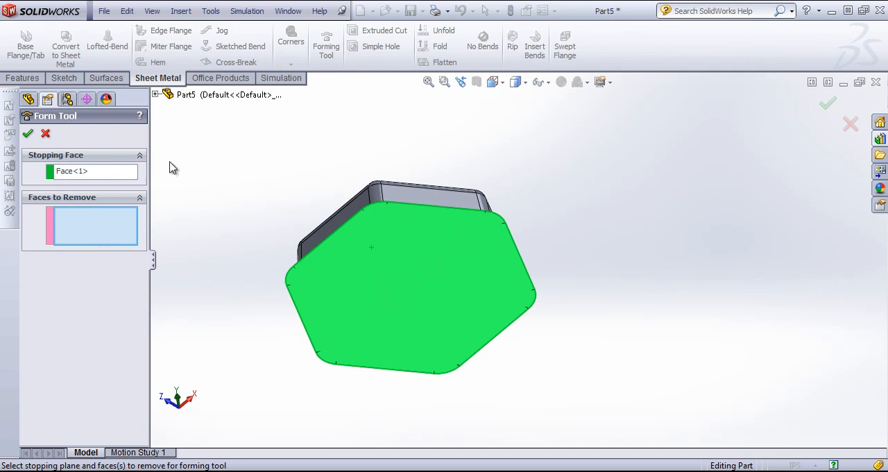
middle_click_drag(172, 167, 136, 271)
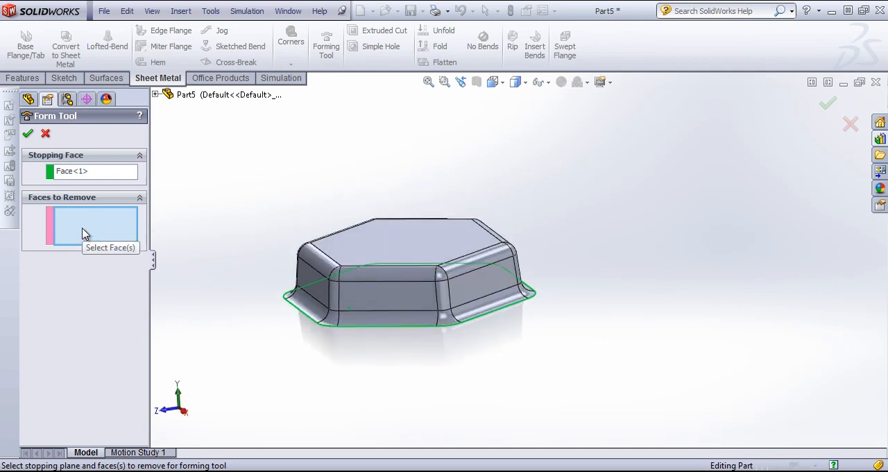
left_click(28, 134)
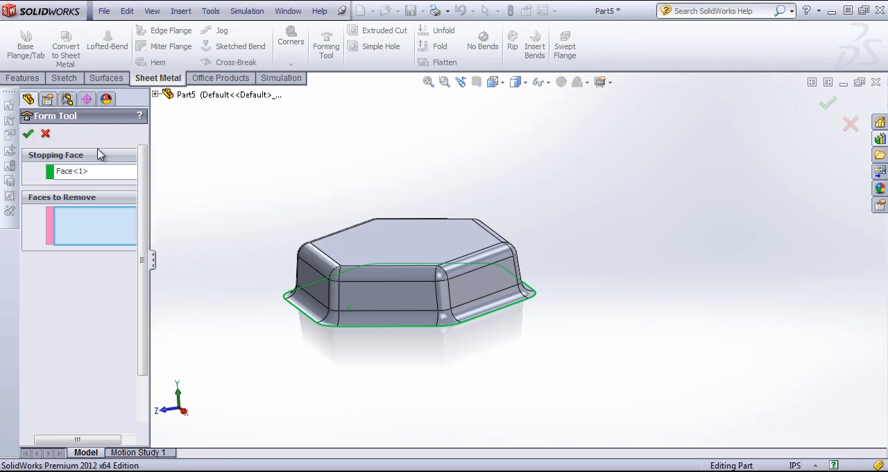
Save the part as hex 2 in the Custom folder of the design library's forming tools
left_click(288, 11)
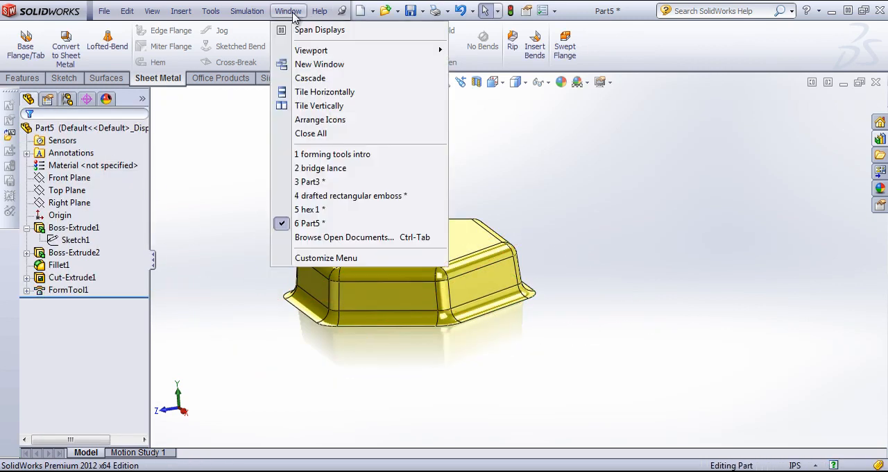
mouse_move(104, 11)
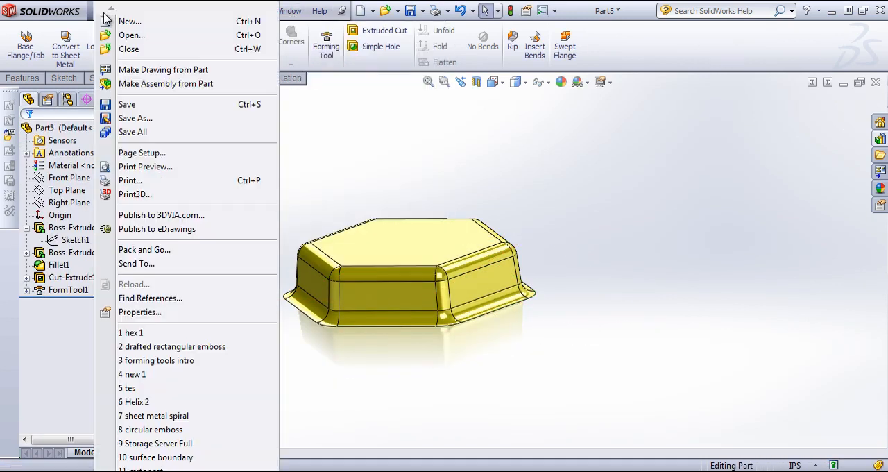
left_click(126, 106)
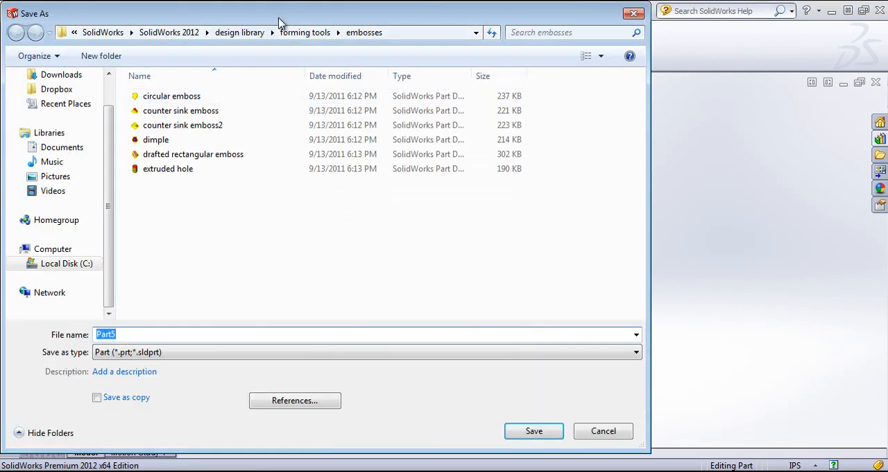
left_click(330, 35)
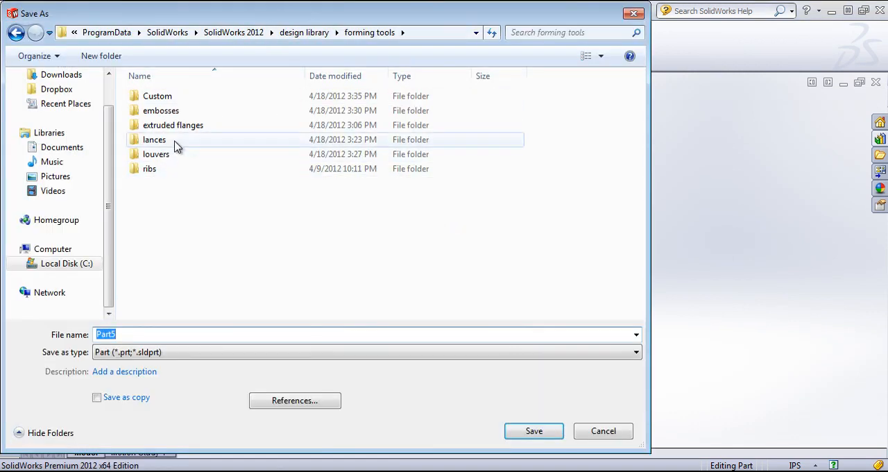
double_click(156, 105)
double_click(156, 332)
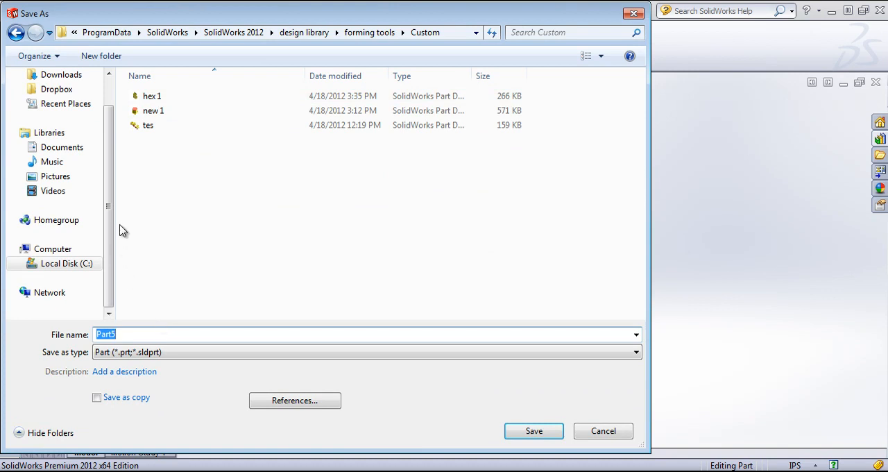
type("hex 2")
key("Return")
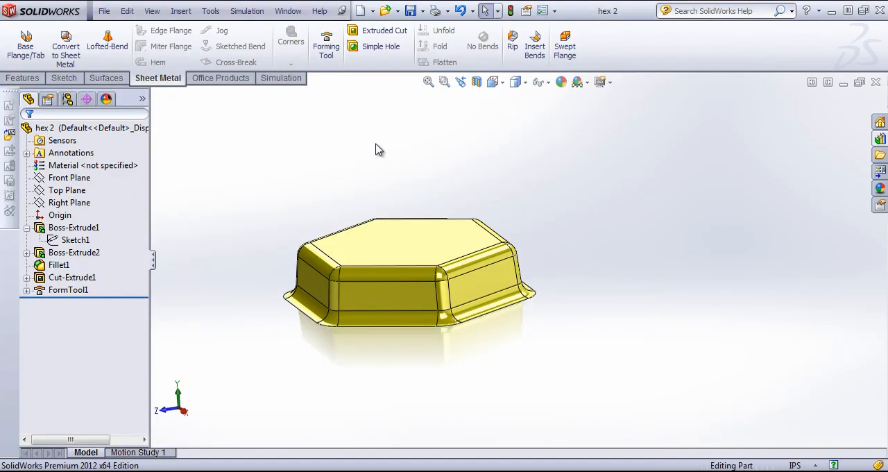
Browse the Design Library to the Custom folder under forming tools
left_click(880, 138)
left_click(724, 181)
left_click(725, 194)
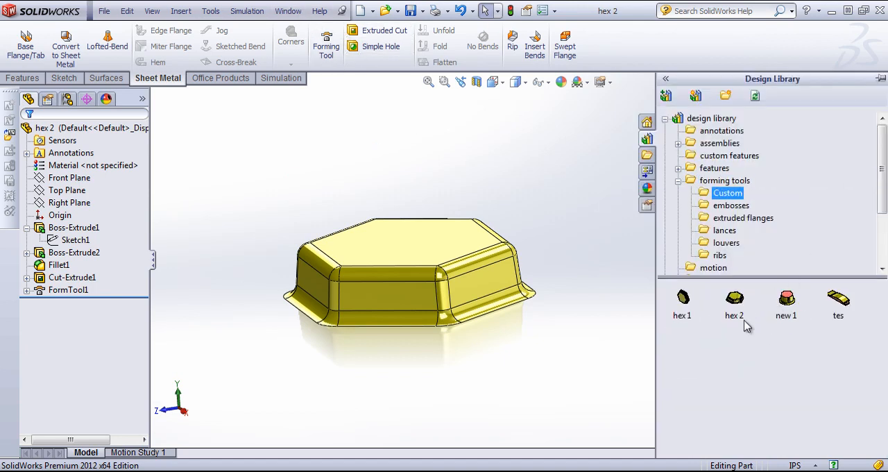
Switch to Part3 and place the hex 2 forming tool on the sheet metal plate's face with a 0 degree rotation
left_click(288, 11)
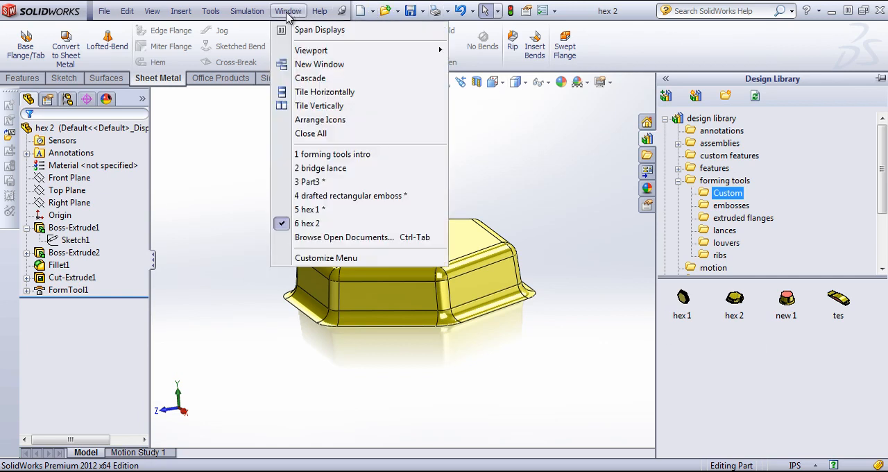
left_click(327, 182)
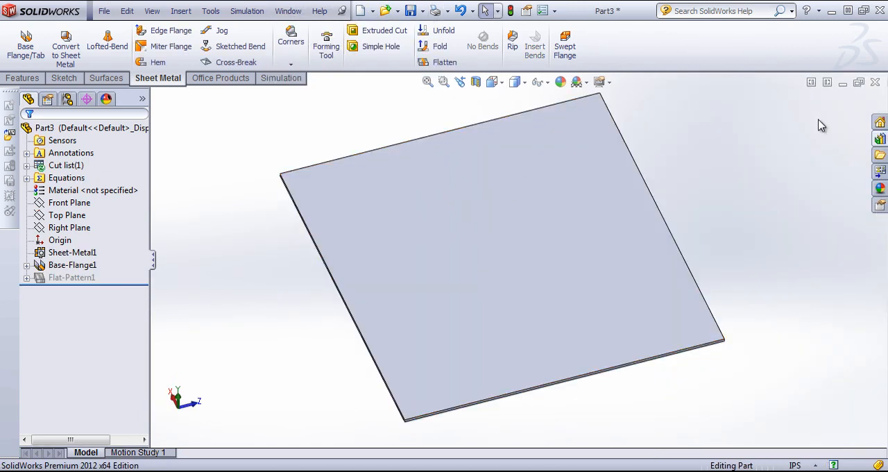
left_click(880, 139)
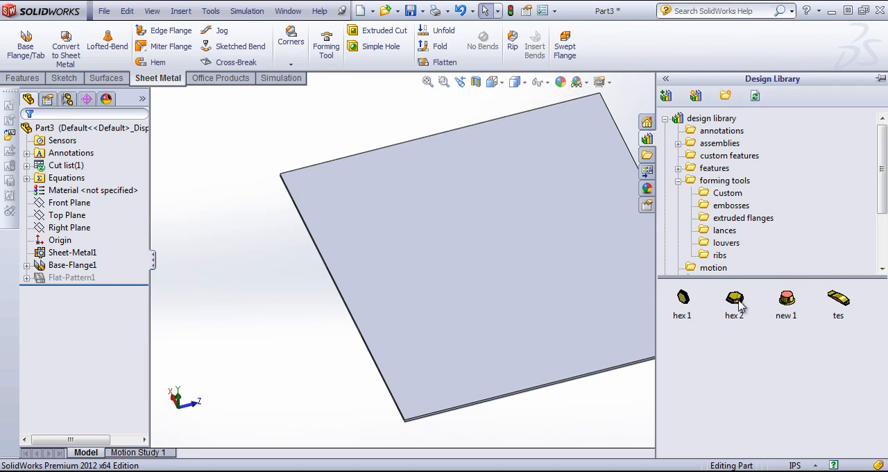
left_click_drag(541, 251, 457, 256)
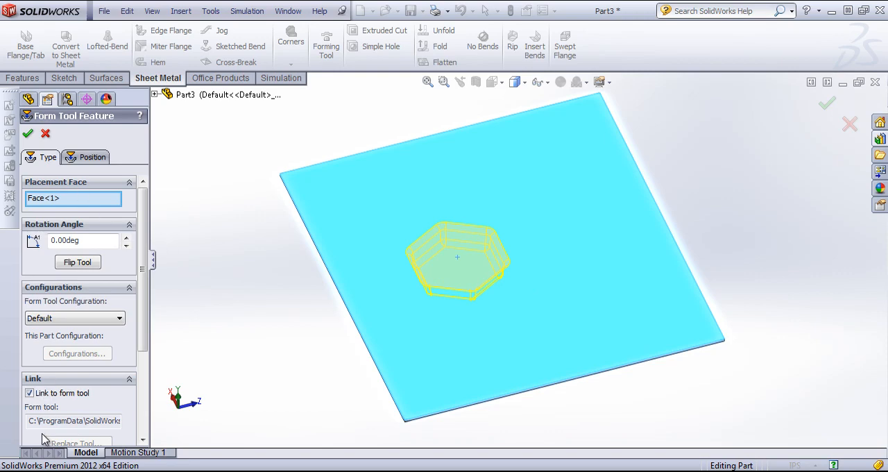
key("Return")
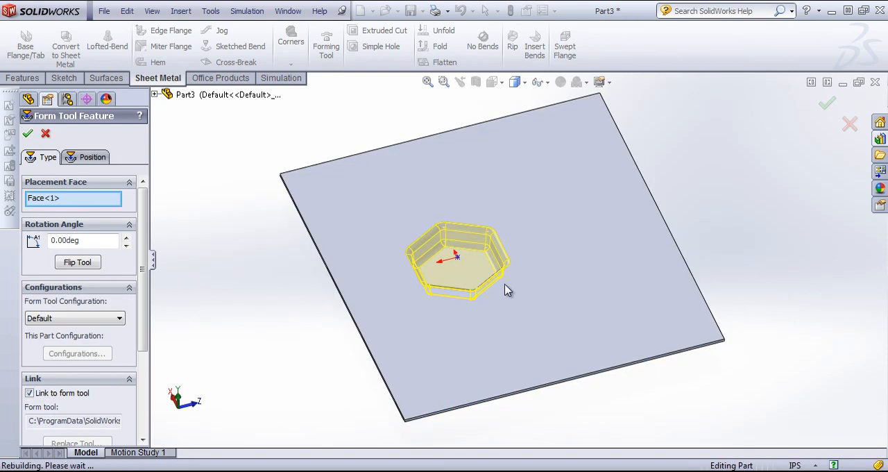
middle_click_drag(507, 289, 497, 311)
In the hex 2 part, edit FormTool1 to remove the top face, two adjacent top edge fillets and the corner fillet between them
left_click(288, 11)
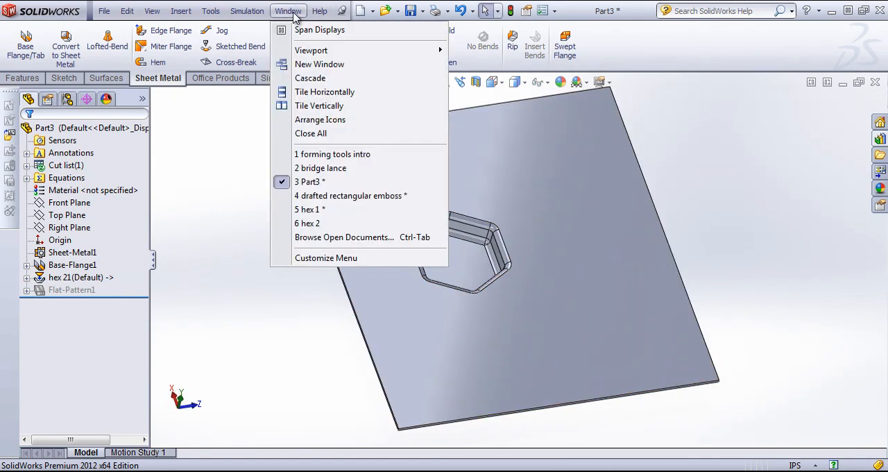
left_click(307, 223)
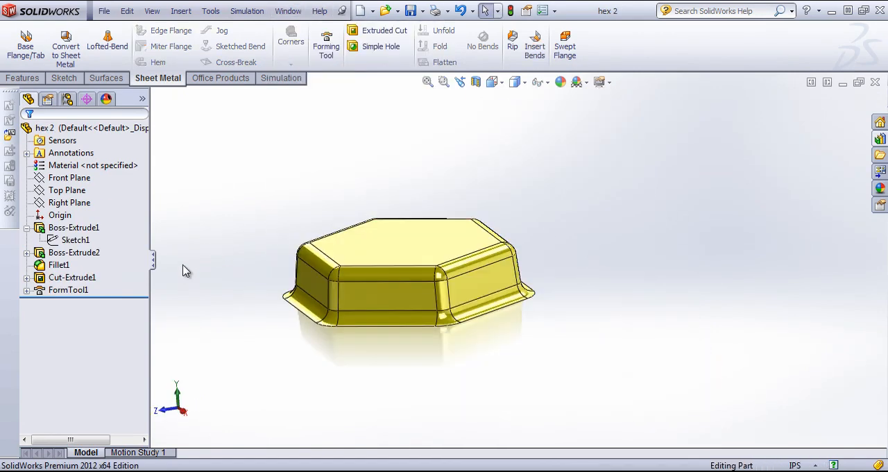
right_click(73, 290)
left_click(89, 243)
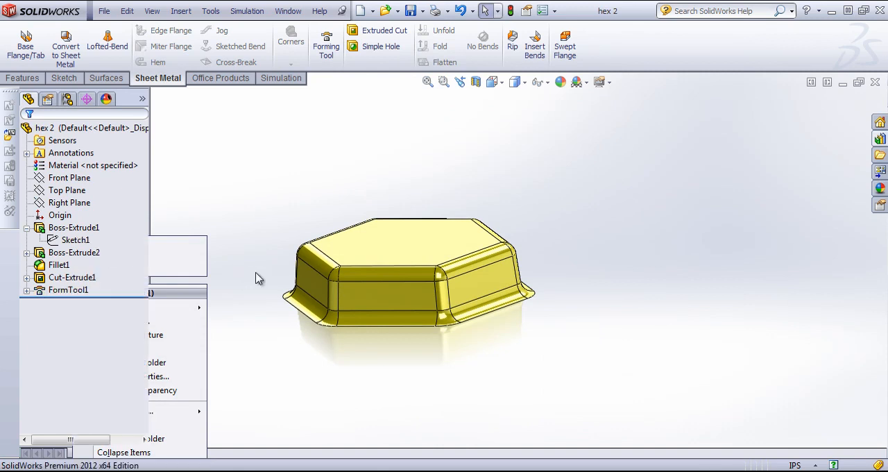
left_click(350, 239)
middle_click_drag(350, 240, 343, 293)
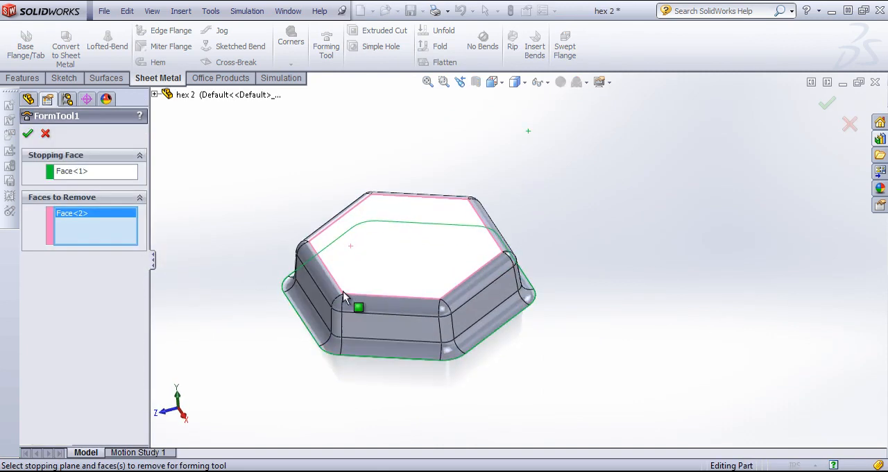
left_click(327, 291)
left_click(364, 304)
left_click(366, 309)
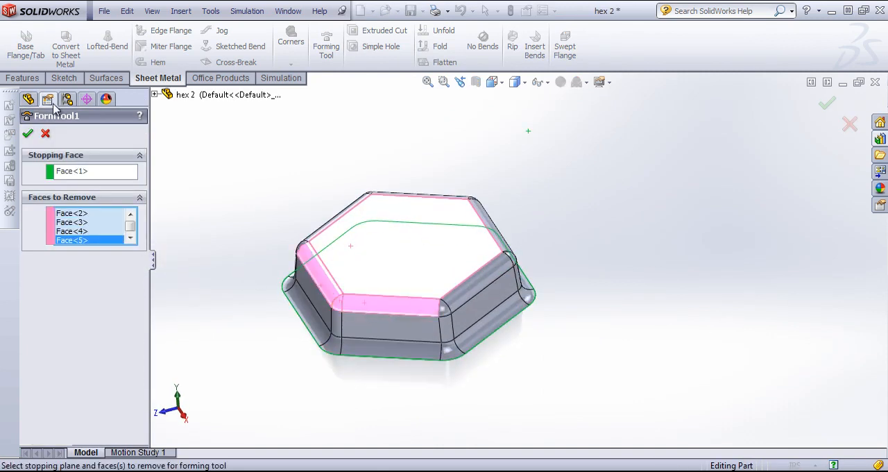
left_click(29, 133)
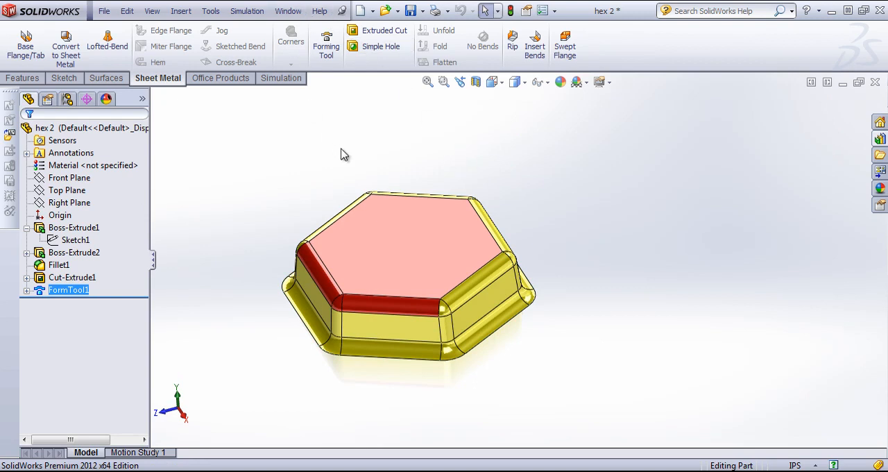
mouse_move(341, 154)
middle_mouse_down()
mouse_move(398, 153)
mouse_move(383, 171)
mouse_move(351, 147)
mouse_move(351, 162)
middle_mouse_up()
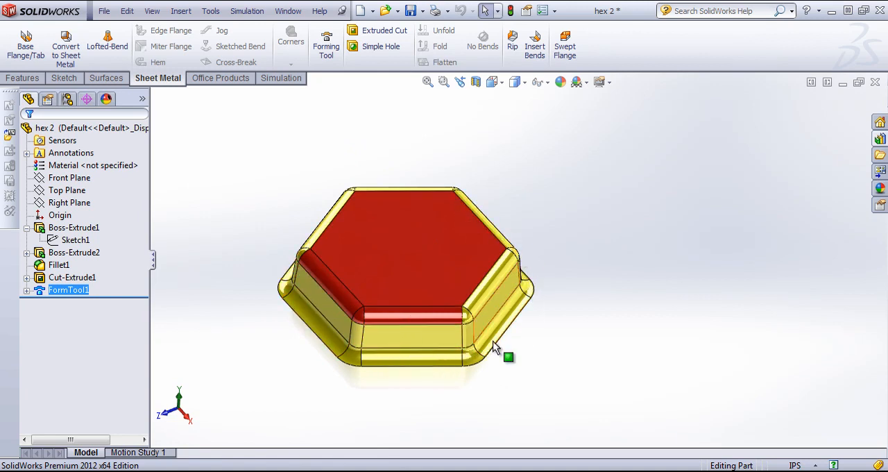
middle_click_drag(495, 347, 507, 194)
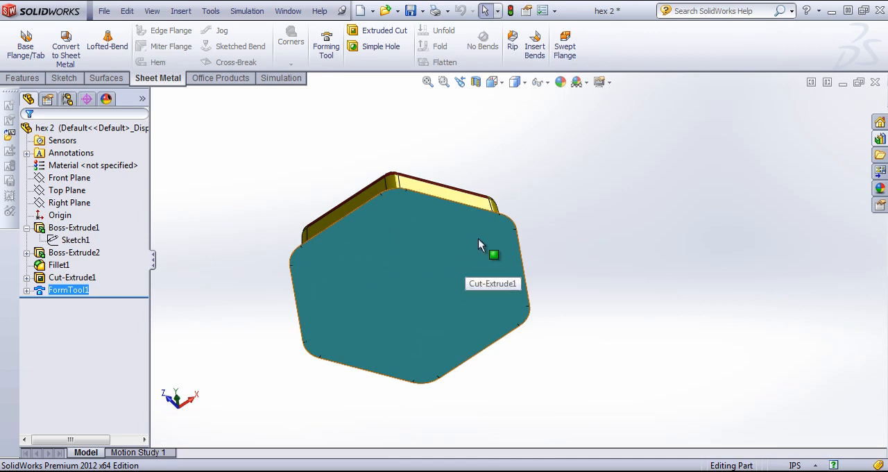
middle_click_drag(478, 238, 512, 255)
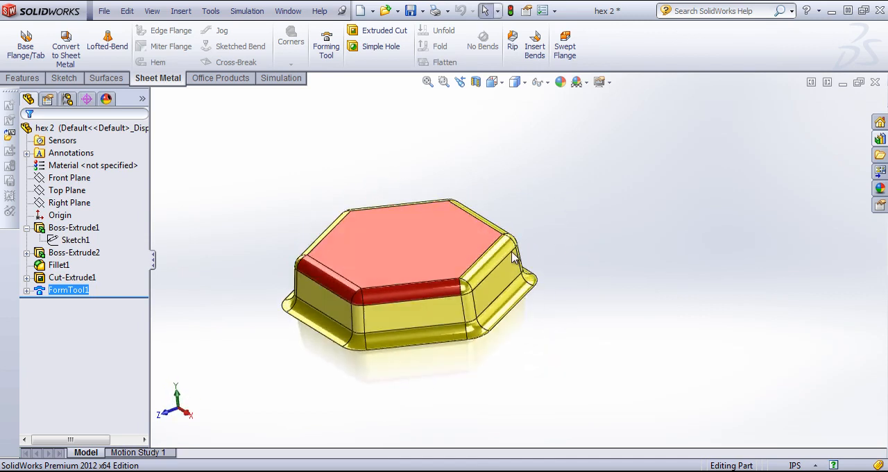
Return to Part3, reapply the placed hex 2 form tool feature and inspect the hexagonal form from several angles
left_click(288, 11)
left_click(315, 185)
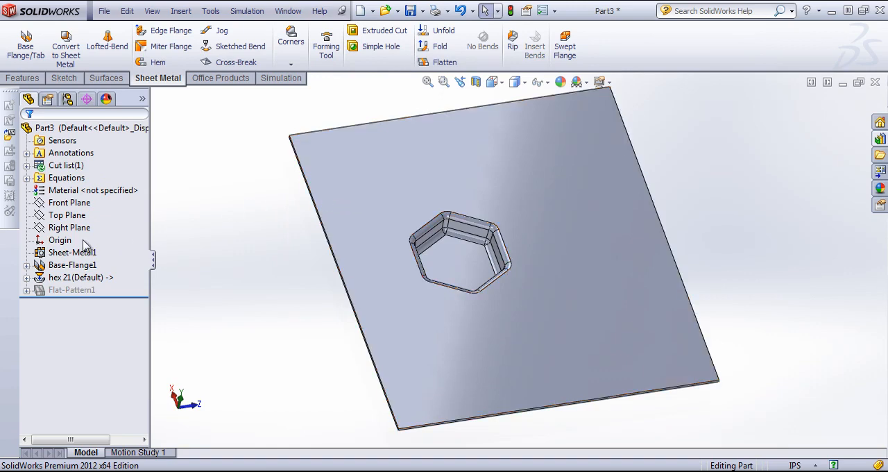
left_click(77, 277)
right_click(76, 277)
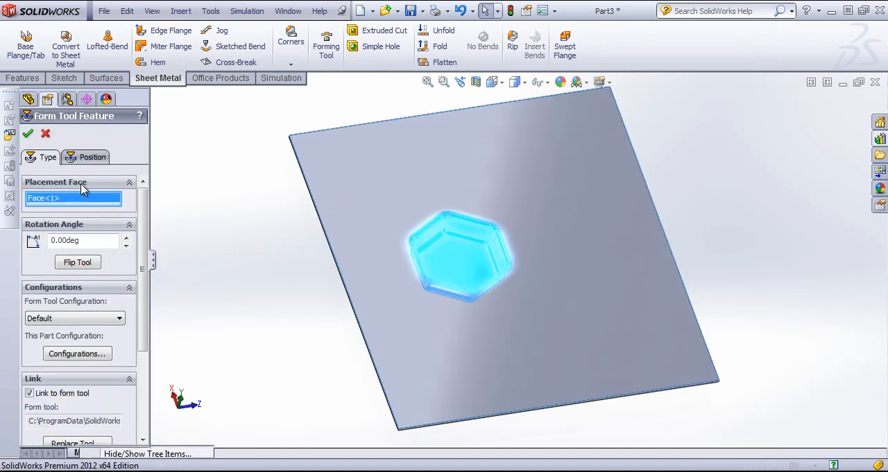
left_click(25, 133)
middle_click_drag(471, 251, 451, 214)
scroll(482, 280, "down", 5)
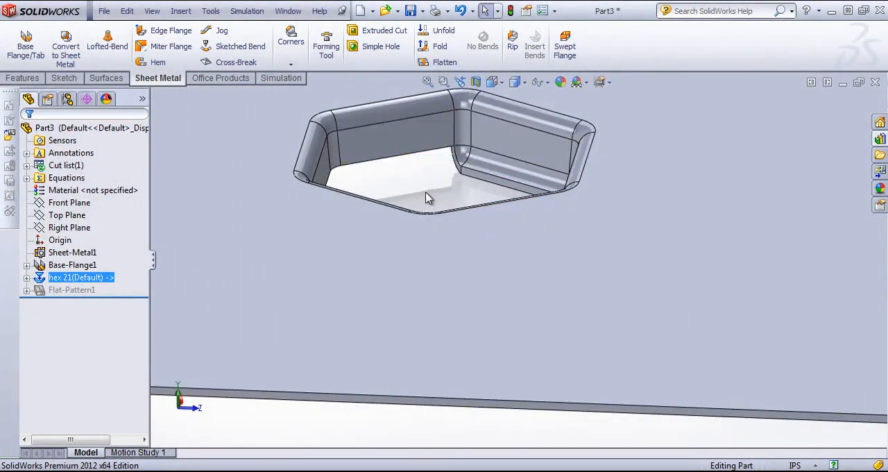
scroll(424, 191, "up", 2)
mouse_move(435, 169)
middle_mouse_down()
mouse_move(463, 165)
mouse_move(511, 188)
mouse_move(485, 264)
mouse_move(468, 283)
mouse_move(429, 173)
middle_mouse_up()
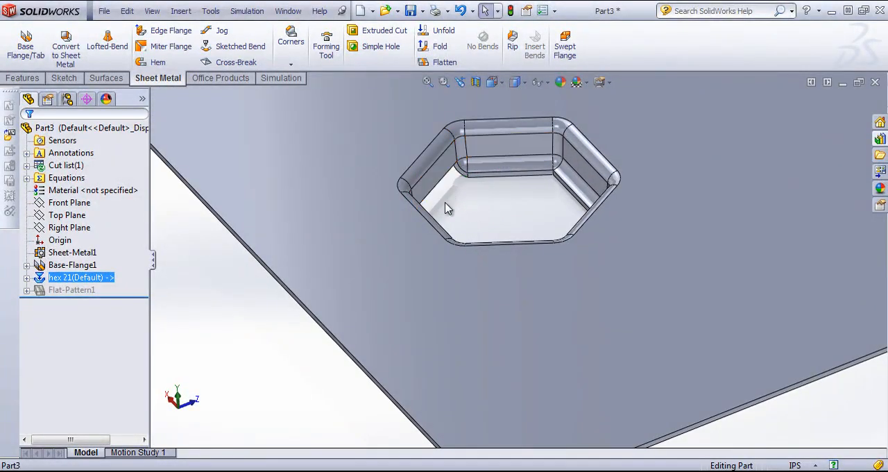
middle_click_drag(446, 204, 480, 278)
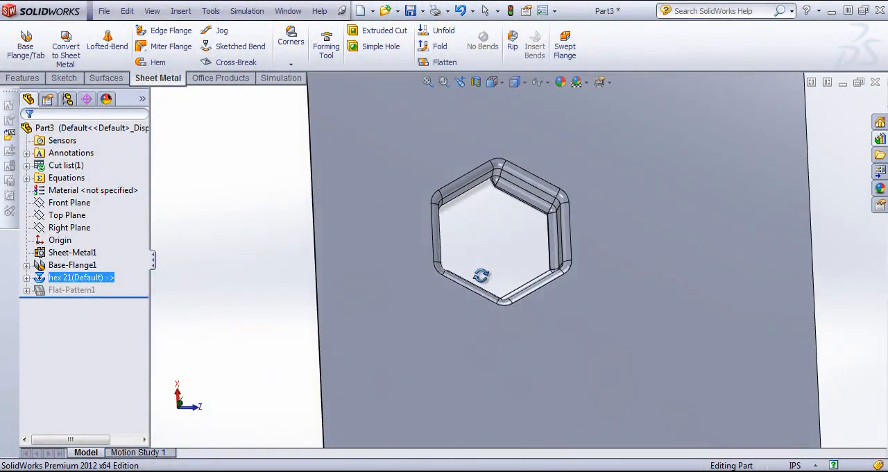
Switch to the hex 2 part and add a new configuration named hex small
left_click(288, 11)
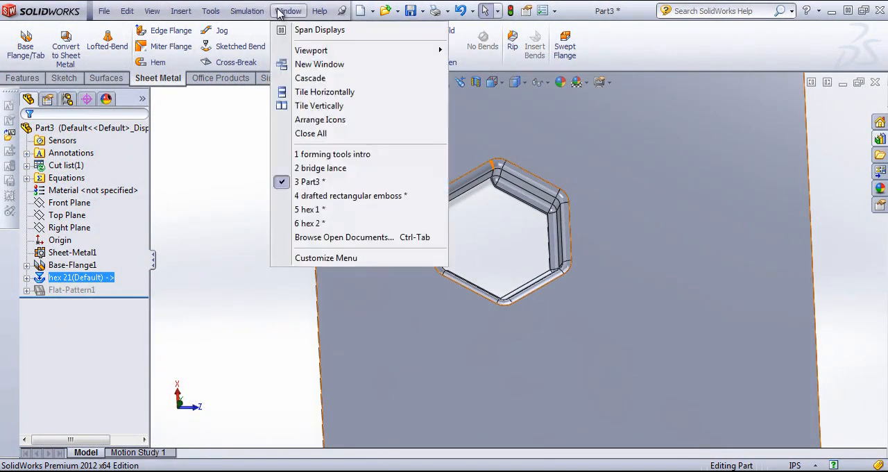
left_click(309, 222)
left_click(55, 231)
right_click(55, 229)
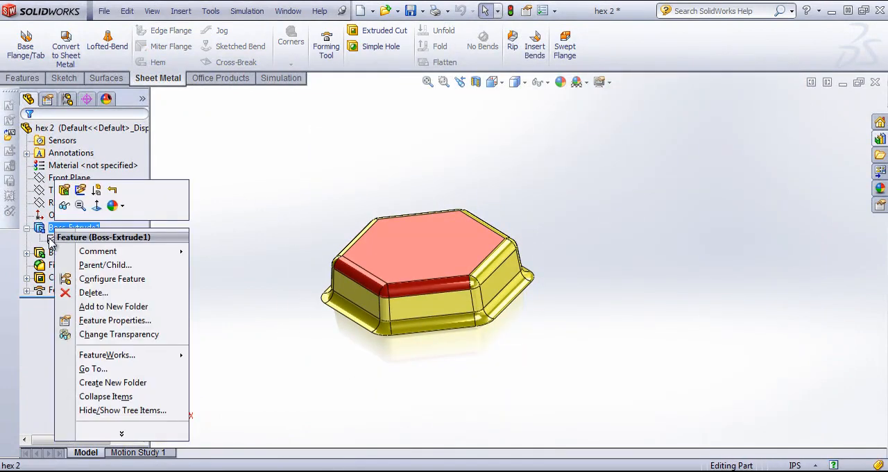
left_click(55, 239)
right_click(56, 239)
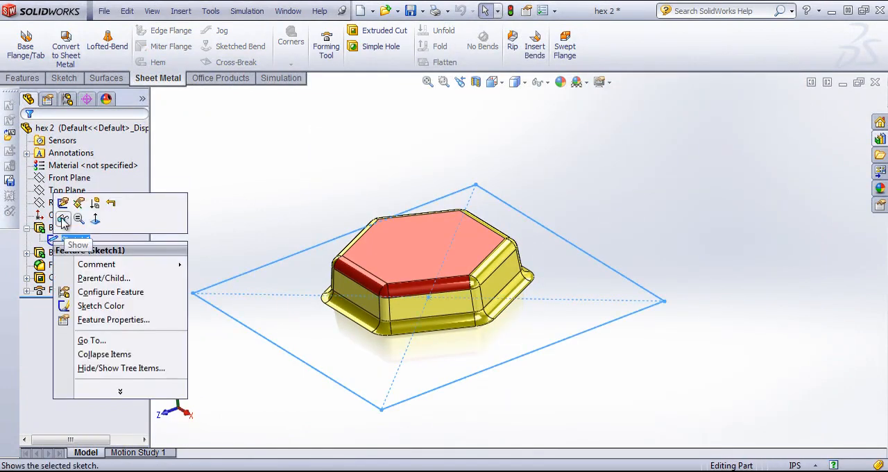
left_click(67, 98)
right_click(70, 129)
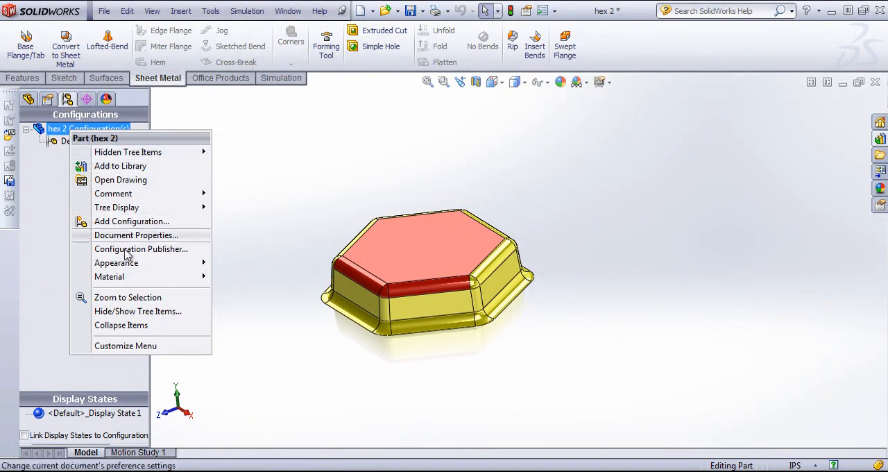
left_click(128, 222)
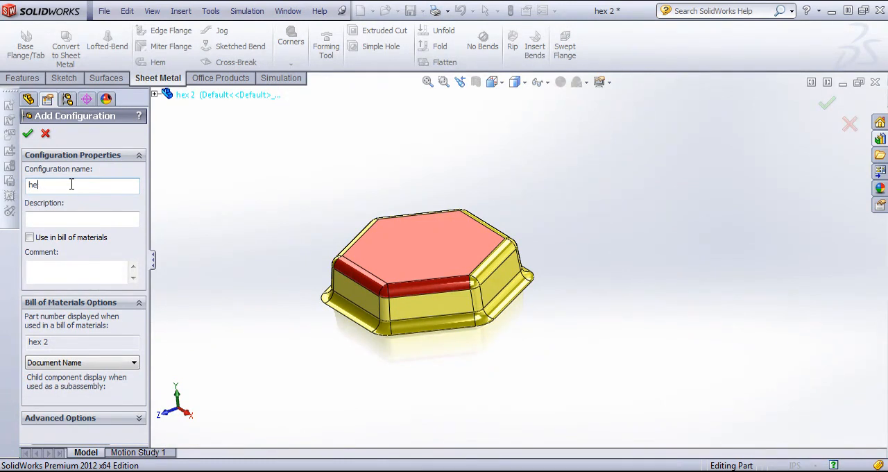
type("ll")
left_click(28, 134)
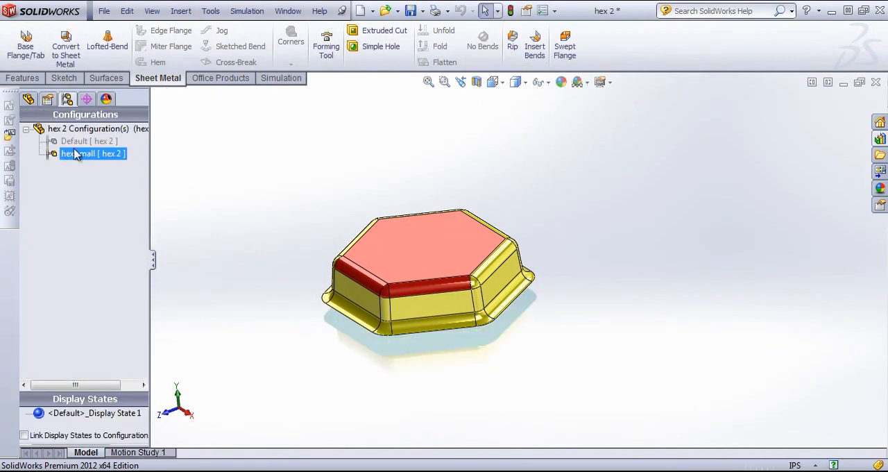
left_click(27, 99)
left_click(416, 264)
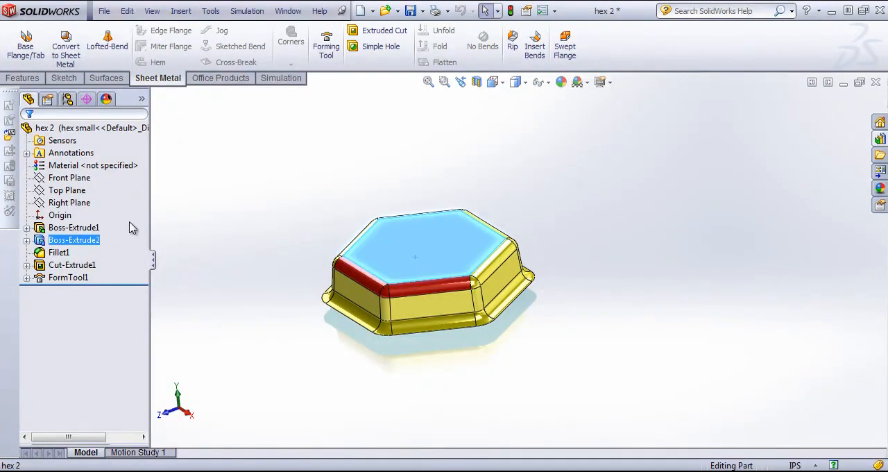
right_click(86, 229)
left_click(111, 195)
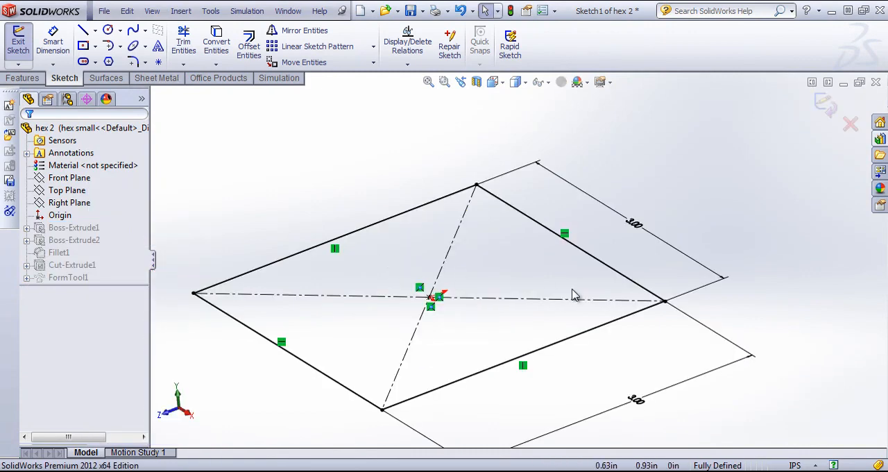
left_click(827, 102)
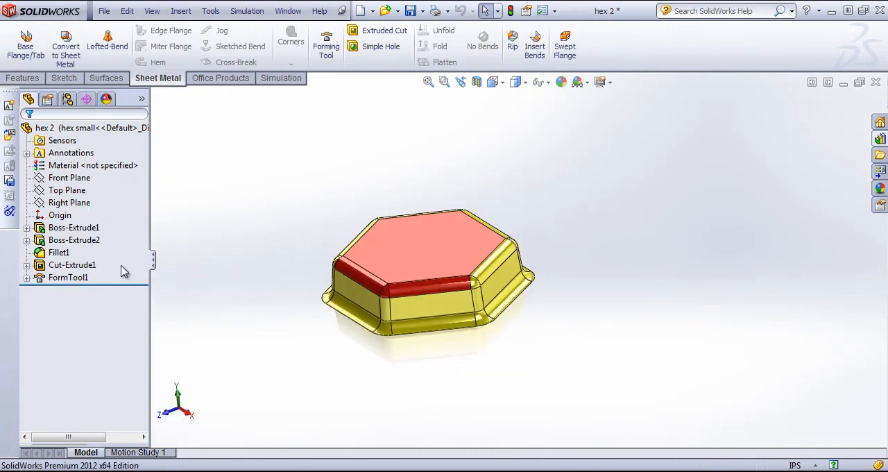
Edit the sketch of Boss-Extrude2 and set the hexagon's width to 0.75 in for the hex small configuration only
right_click(70, 239)
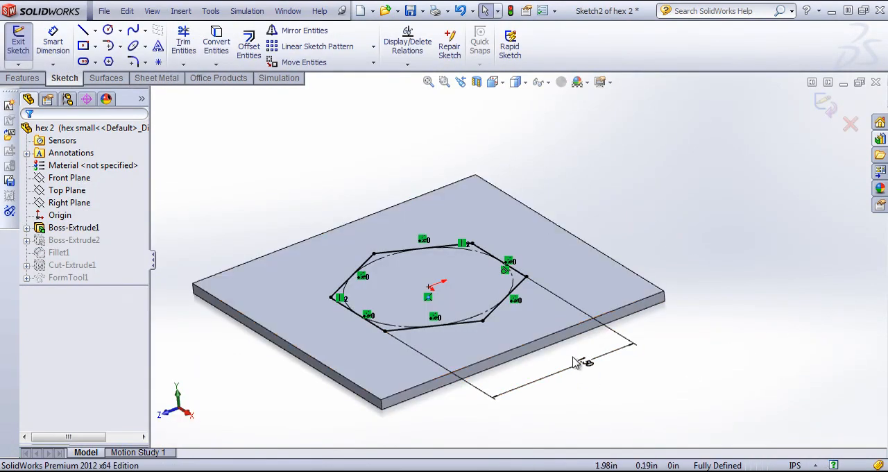
left_click(586, 365)
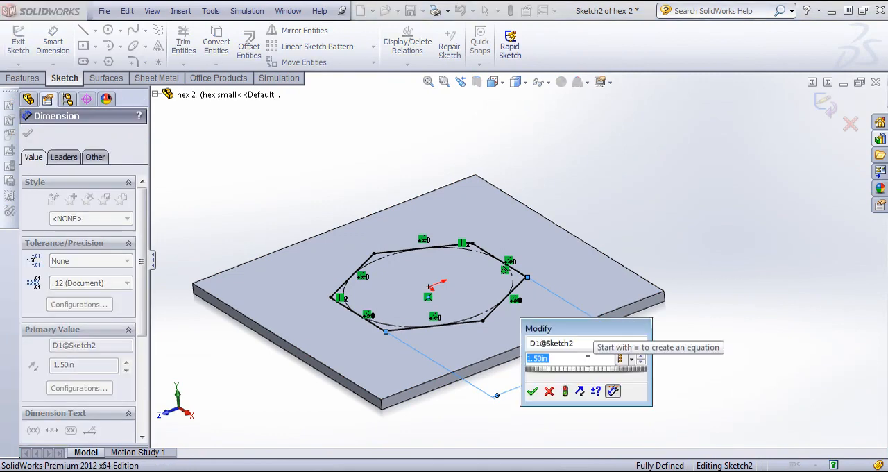
left_click(632, 360)
left_click(625, 377)
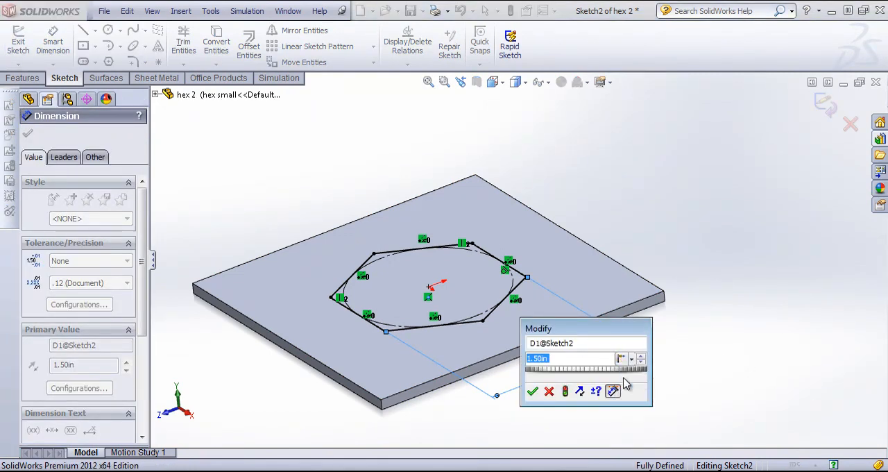
type("1")
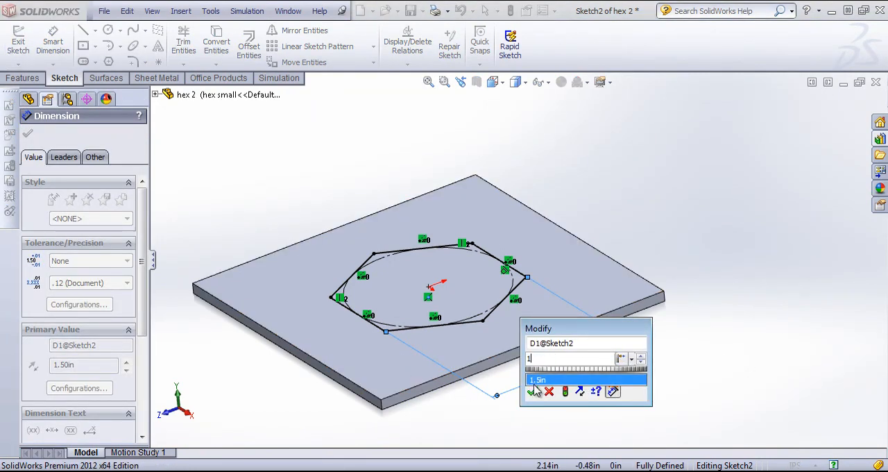
key("BackSpace")
type(".75")
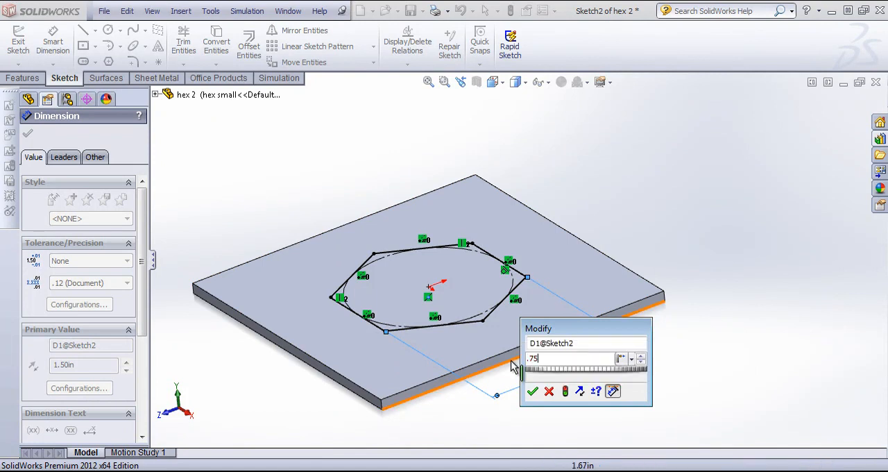
key("Return")
left_click(825, 102)
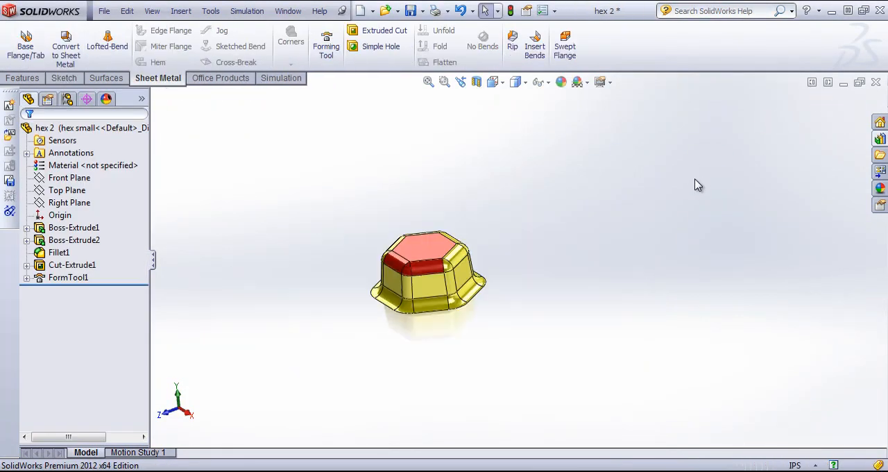
middle_click_drag(554, 265, 581, 240)
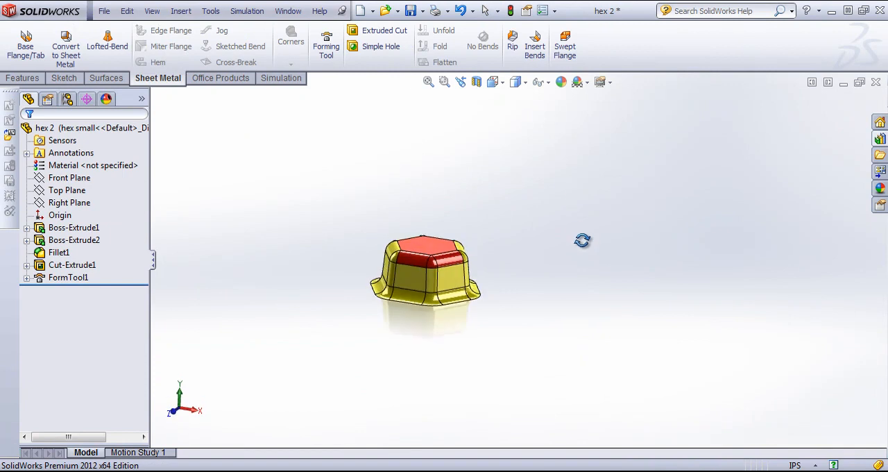
Review the stopping face and faces to remove of FormTool1 in the hex small configuration
left_click(60, 252)
right_click(68, 278)
left_click(97, 254)
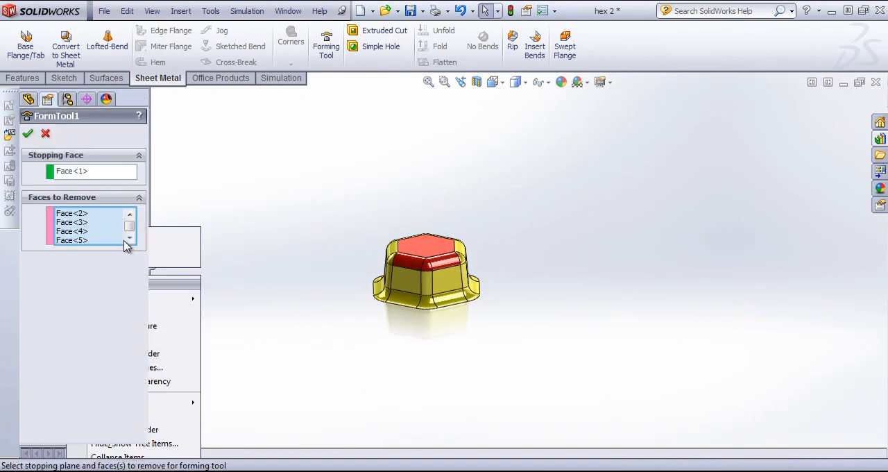
left_click(47, 135)
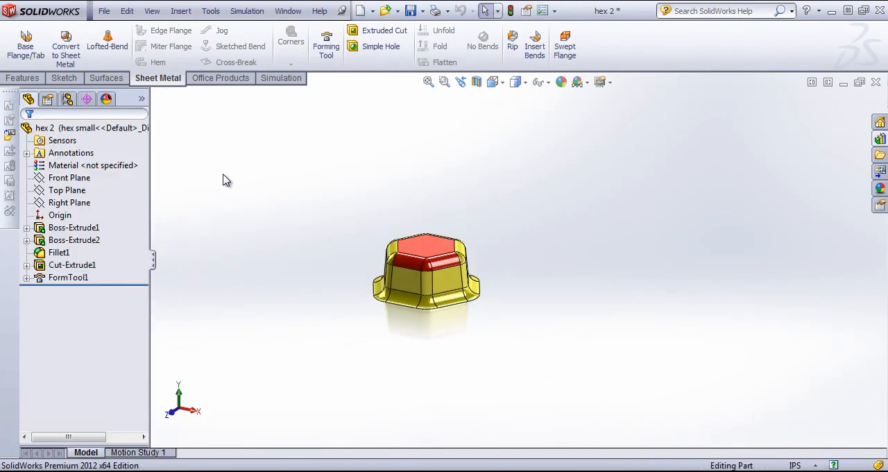
left_click(81, 280)
right_click(61, 279)
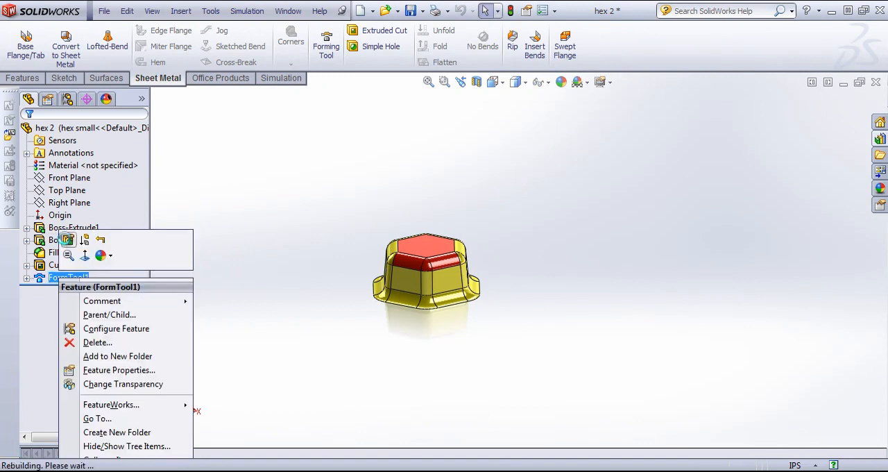
left_click(65, 239)
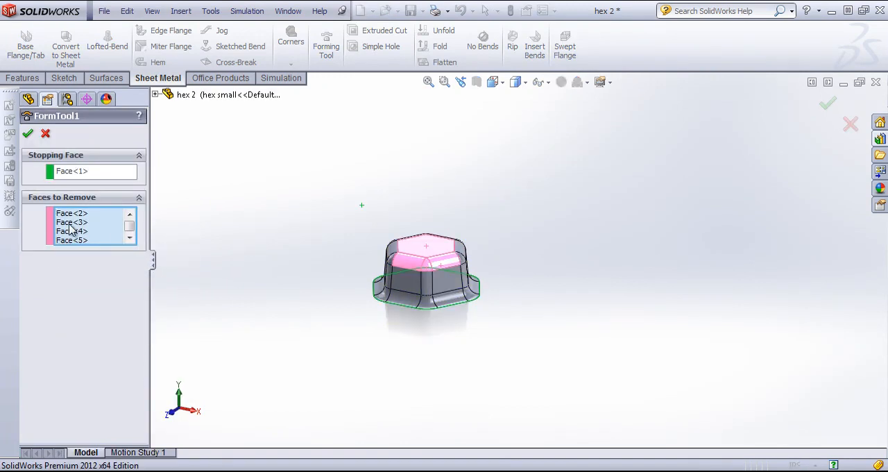
left_click(26, 132)
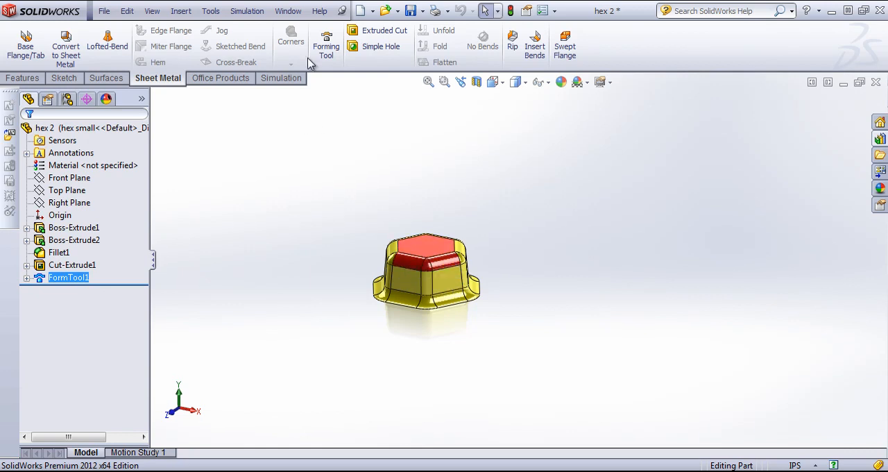
In Part3, place the hex 2 forming tool on the plate beside the existing form, trying the Default configuration before choosing hex small
left_click(288, 11)
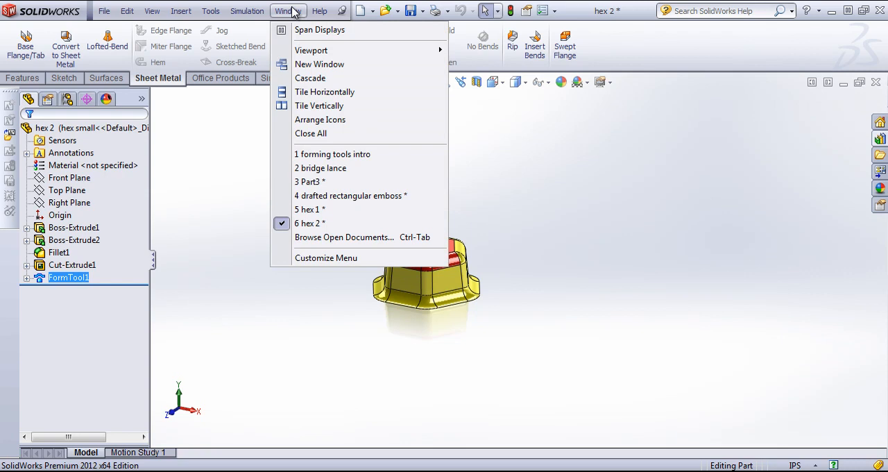
left_click(308, 181)
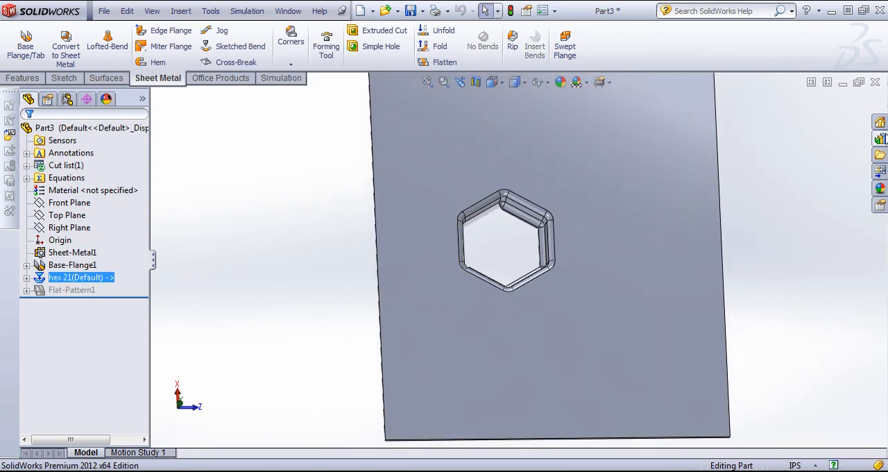
left_click(880, 139)
left_click_drag(735, 307, 621, 159)
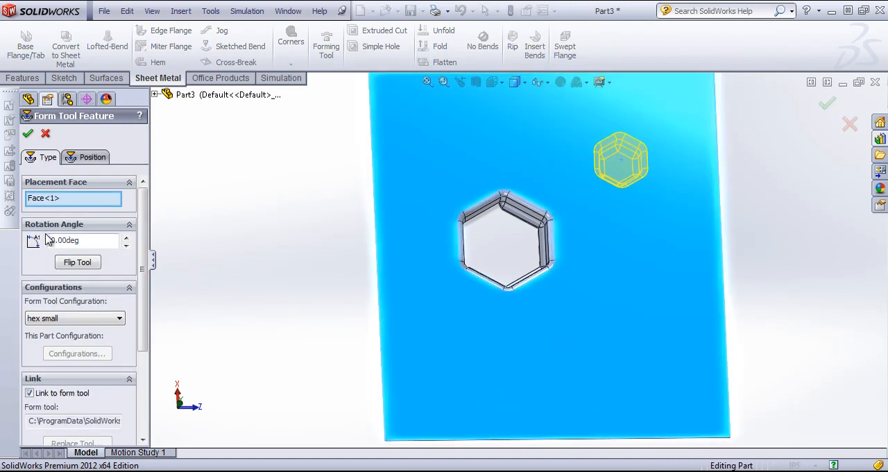
left_click(90, 319)
left_click(49, 330)
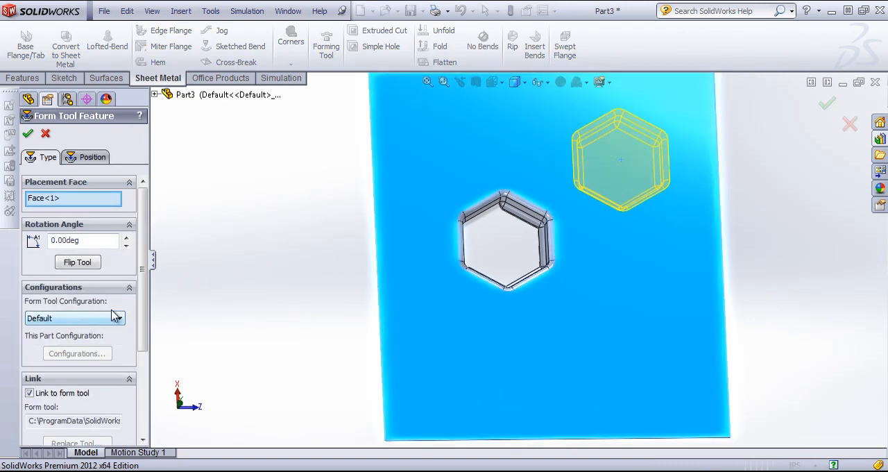
left_click(88, 318)
left_click(90, 339)
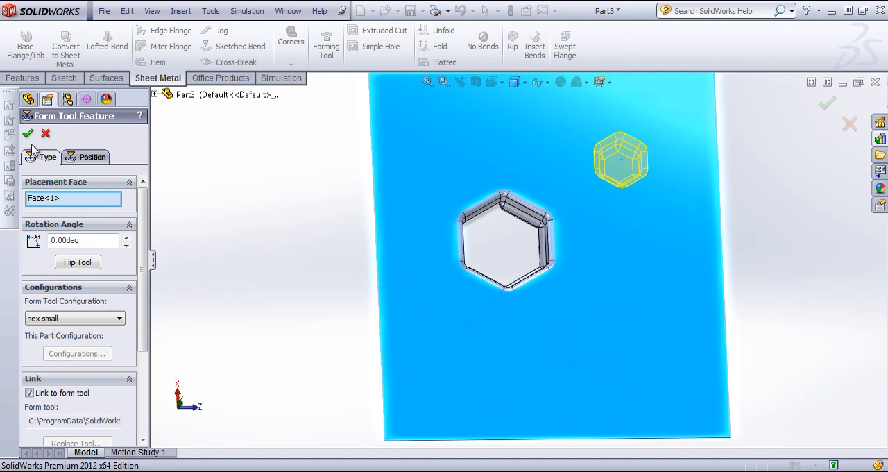